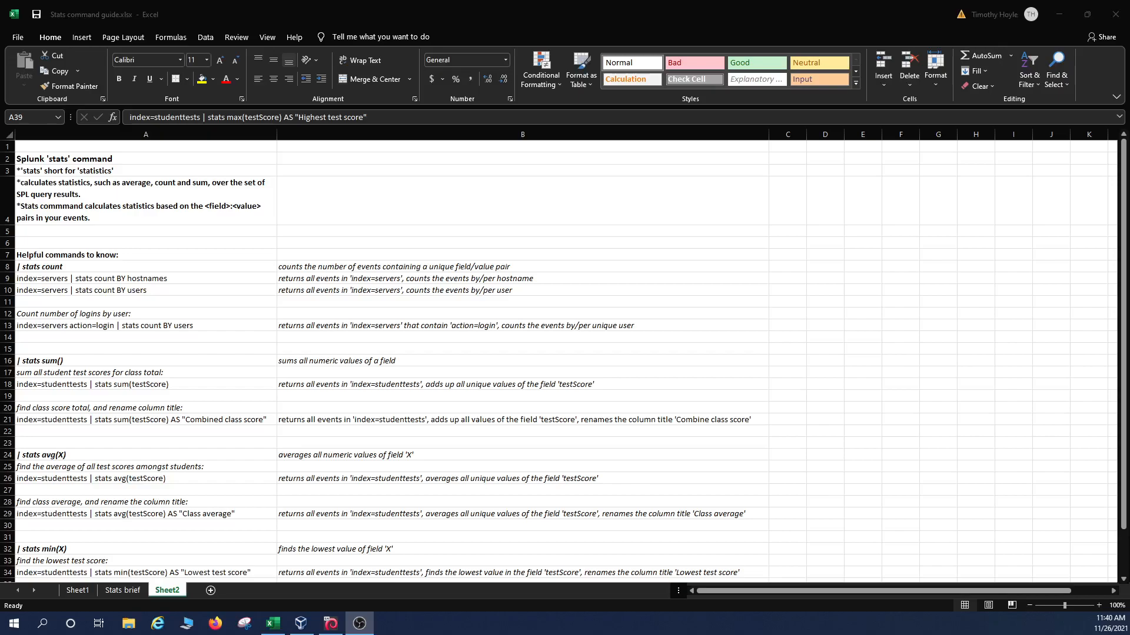
Read the guide's stats count entry and its count-by-hostnames example.
left_click(103, 270)
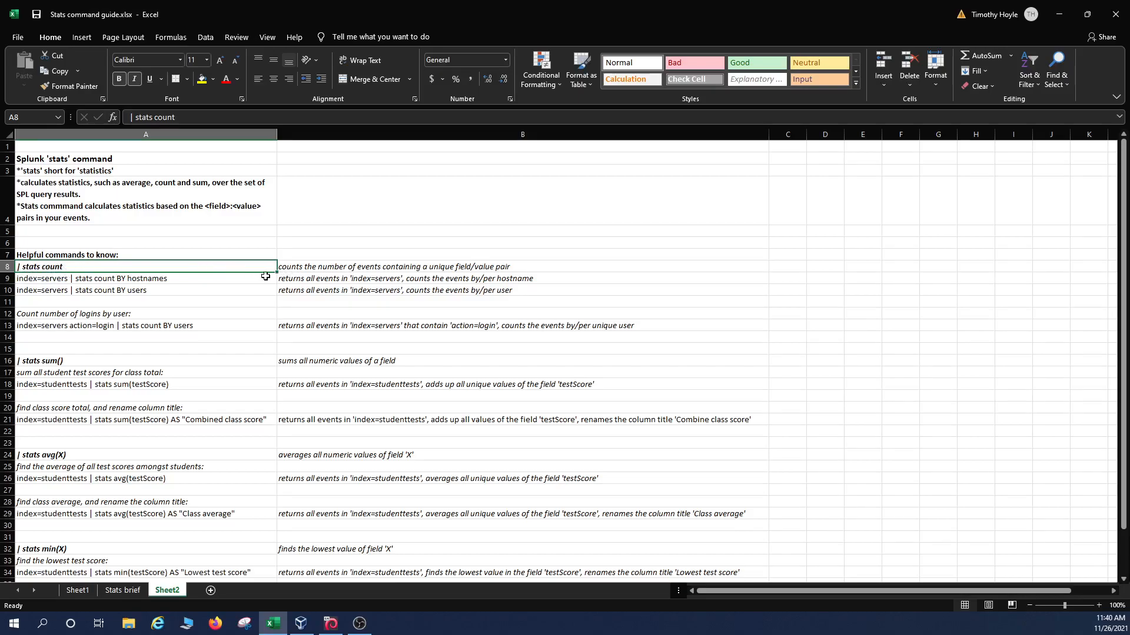
left_click(341, 266)
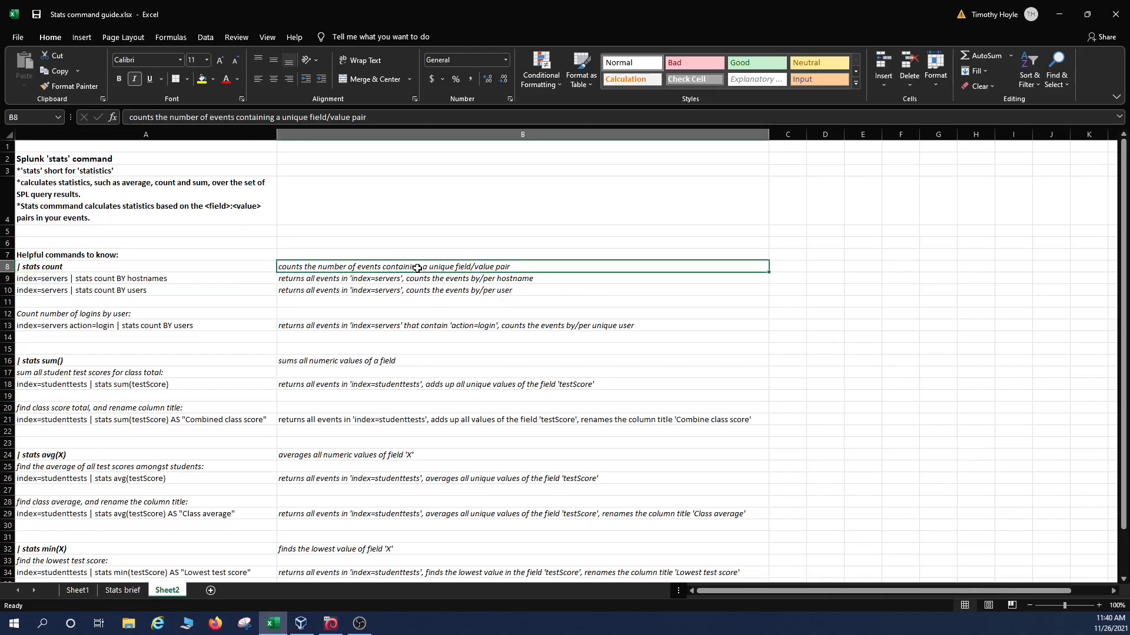
left_click(174, 280)
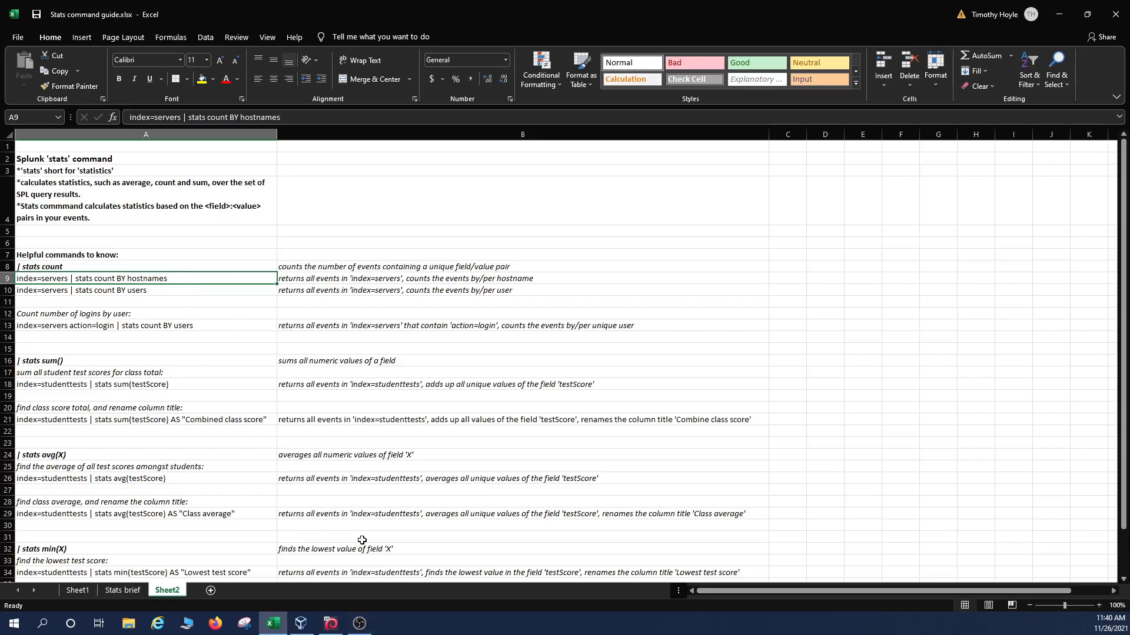
Search index=servers with the time range set to All time.
left_click(330, 624)
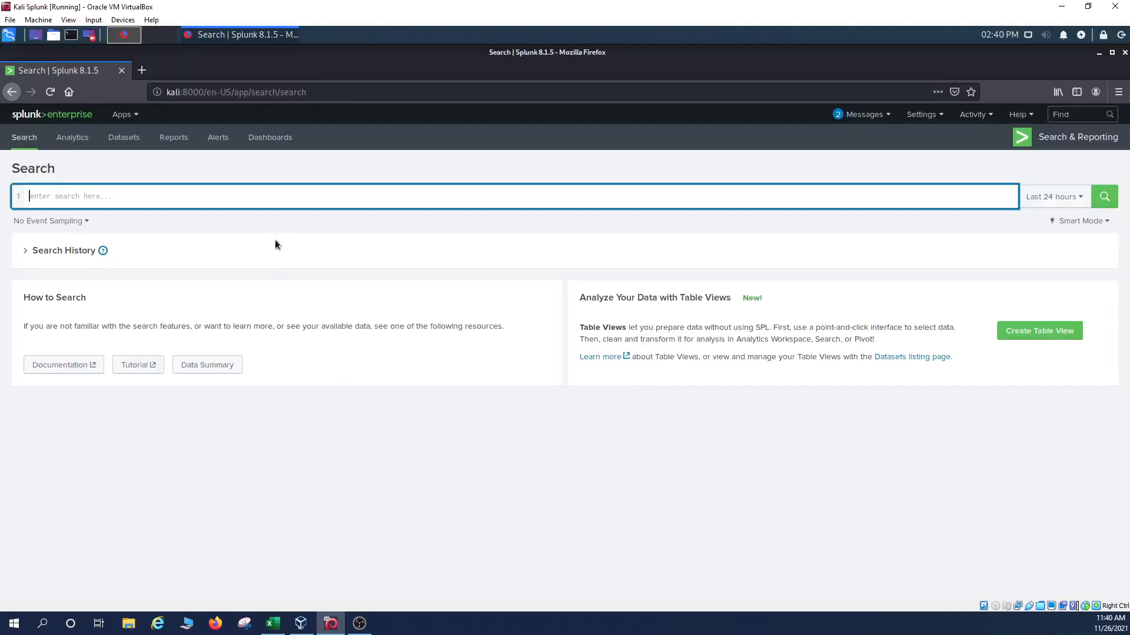
type("inde")
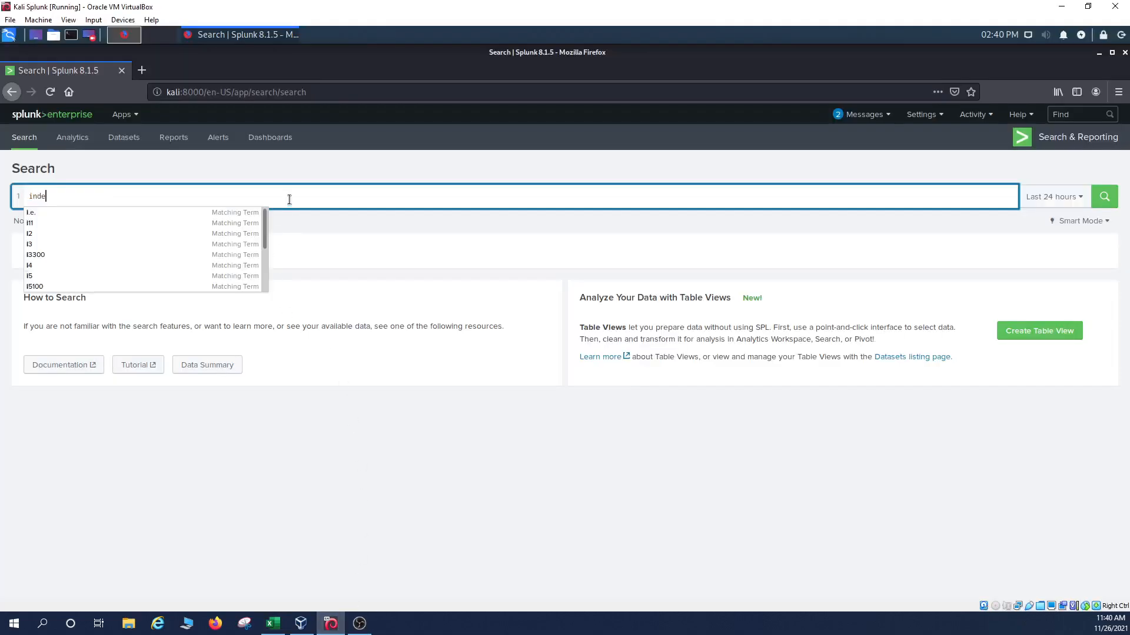
type("x=")
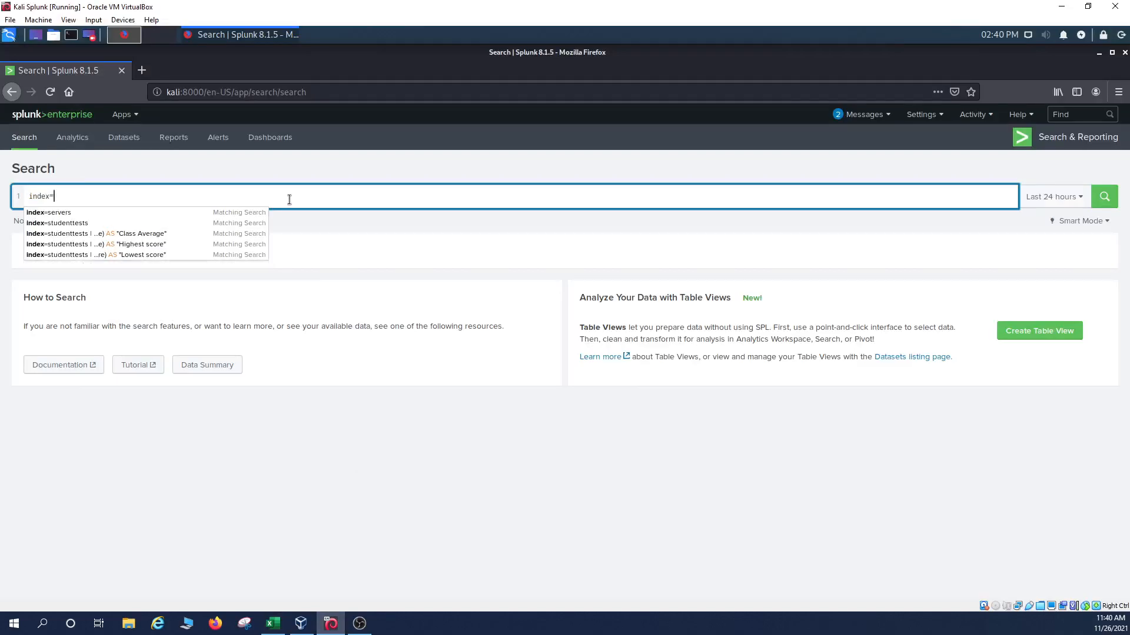
type("servers")
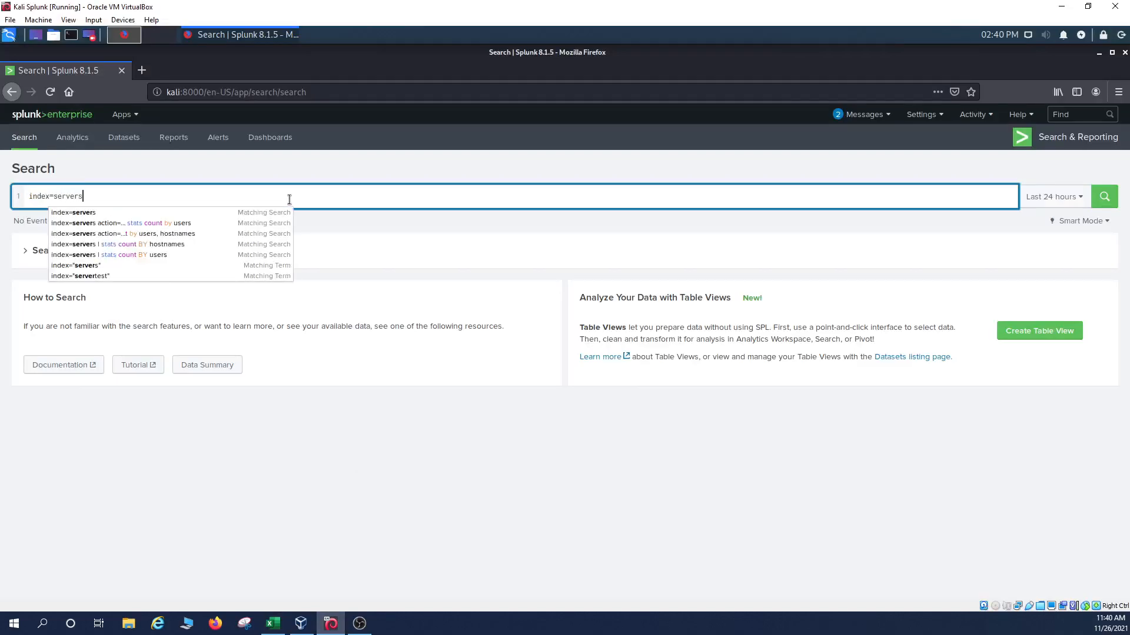
left_click(1078, 203)
left_click(1012, 260)
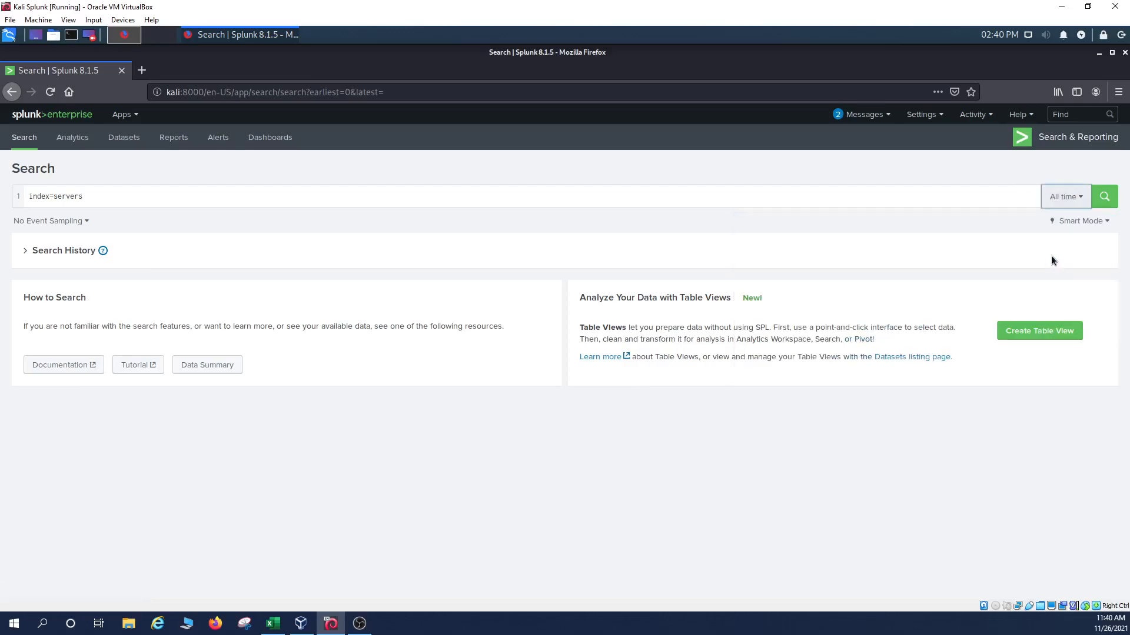
left_click(1103, 197)
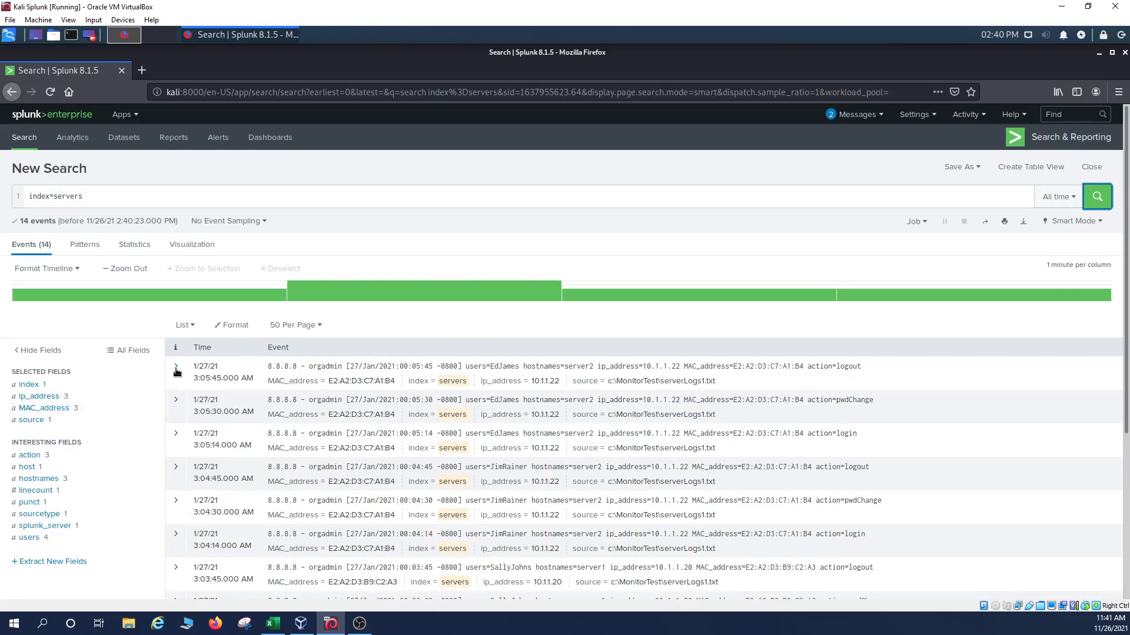
Expand the first event's field details, review them, then collapse them again.
left_click(176, 368)
scroll(176, 371, "down", 2)
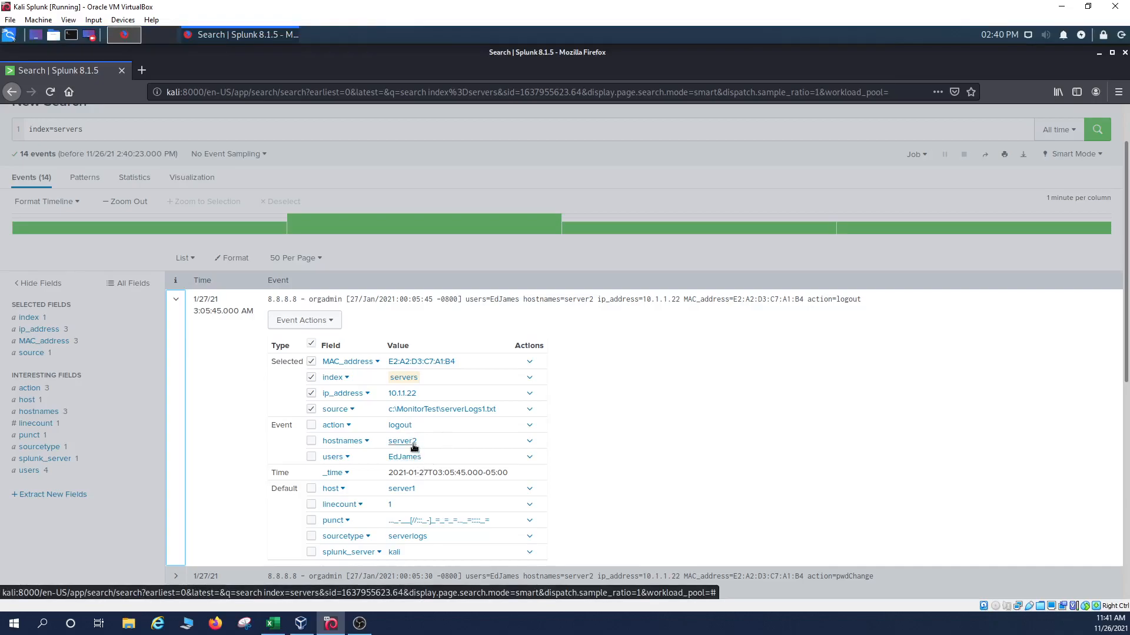
left_click(176, 300)
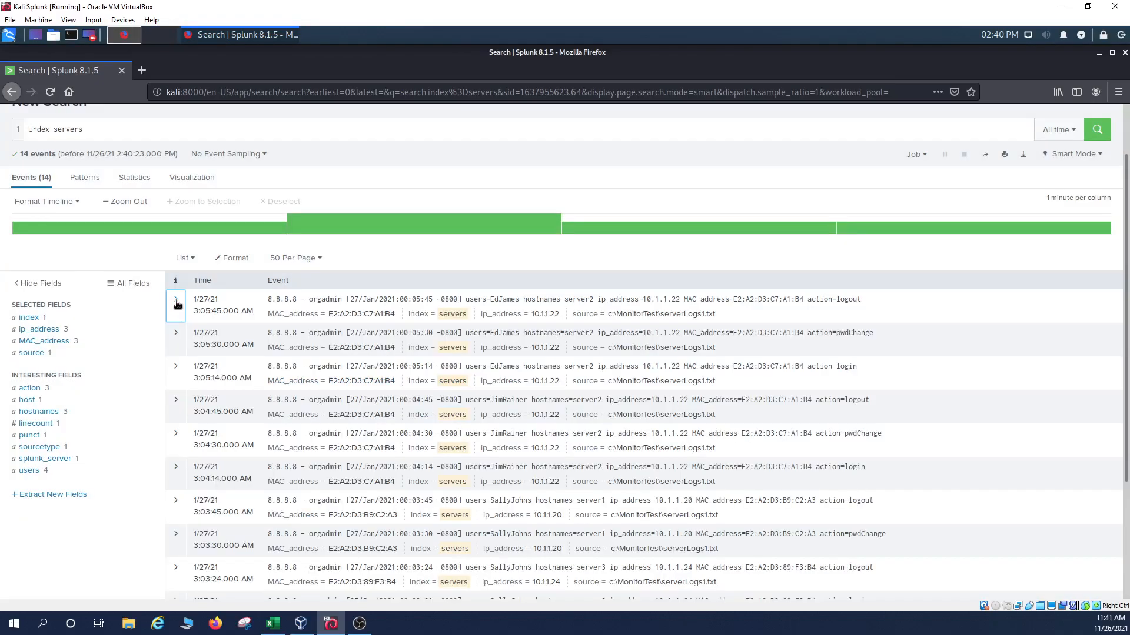
left_click(179, 128)
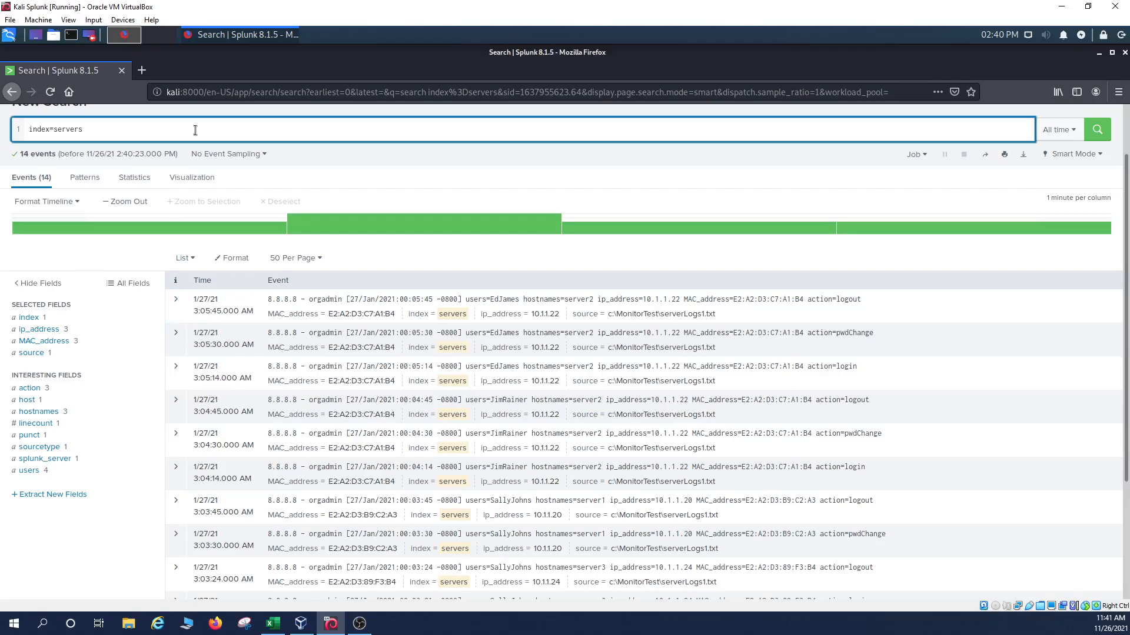
Add '| stats count BY hostnames' to the search, giving server1 6, server2 6 and server3 2, then return to Excel.
type("| stats")
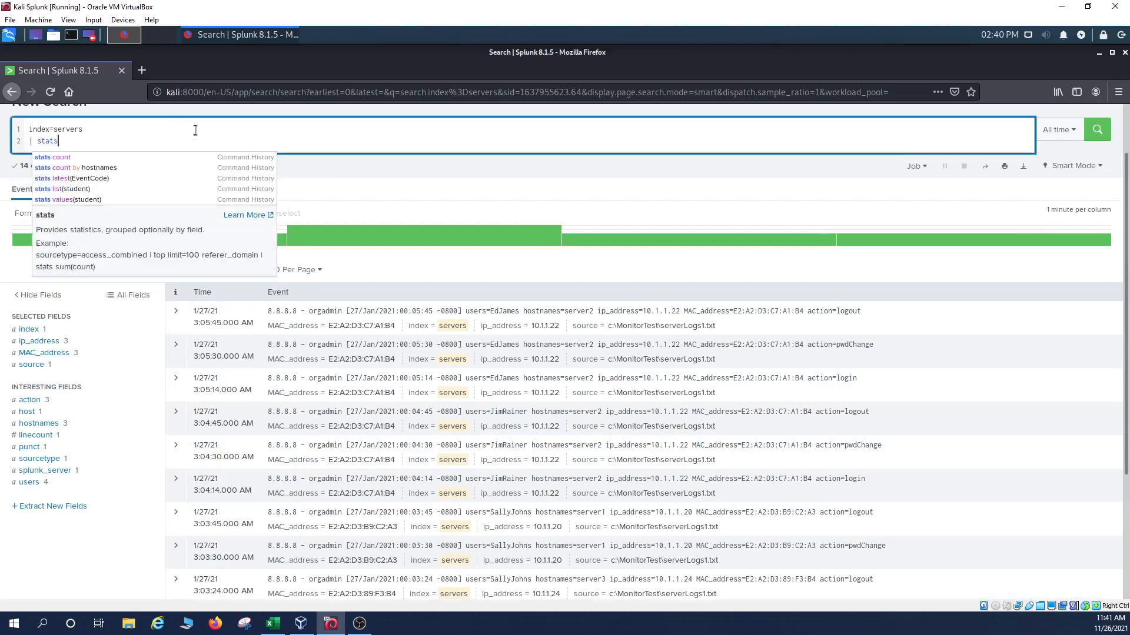
type(" count")
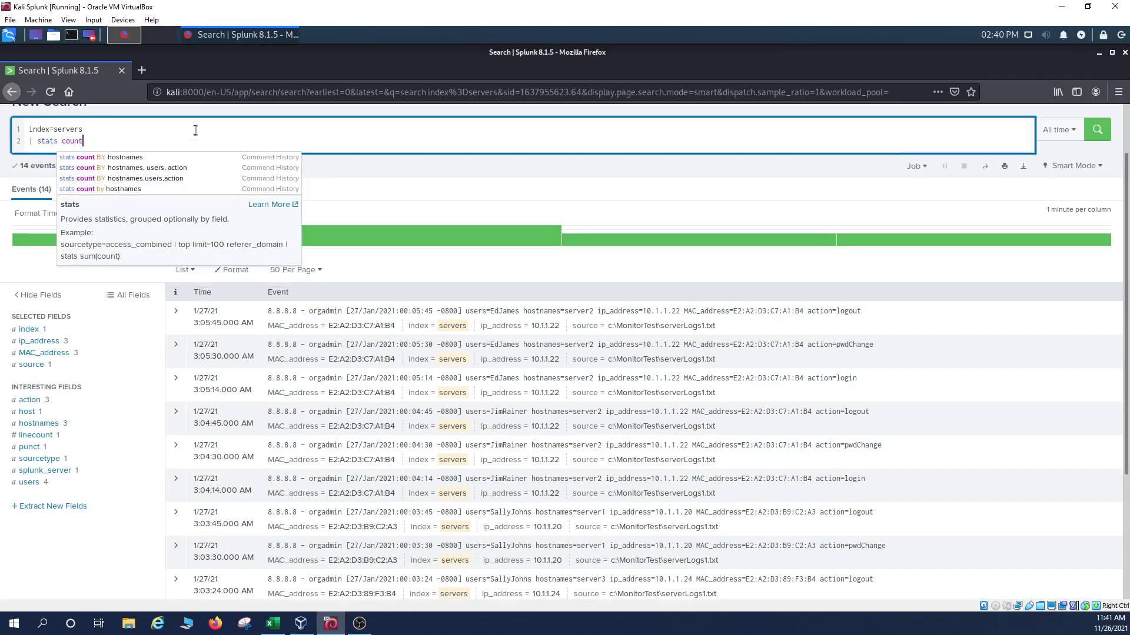
type(" BY")
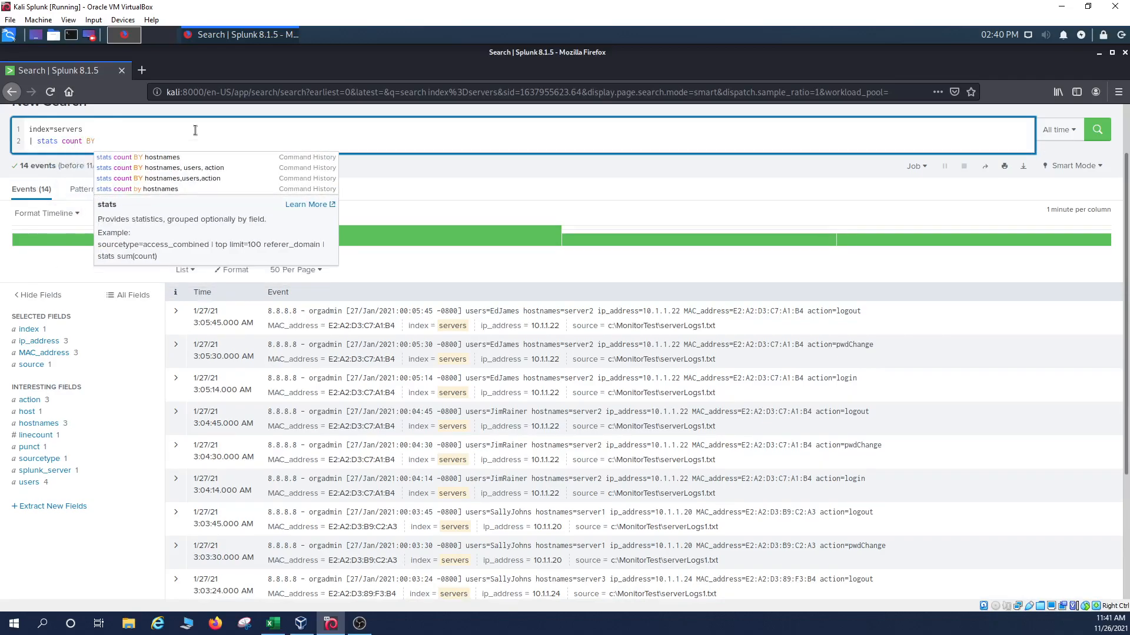
key("BackSpace")
key("BackSpace")
left_click_drag(89, 146, 87, 145)
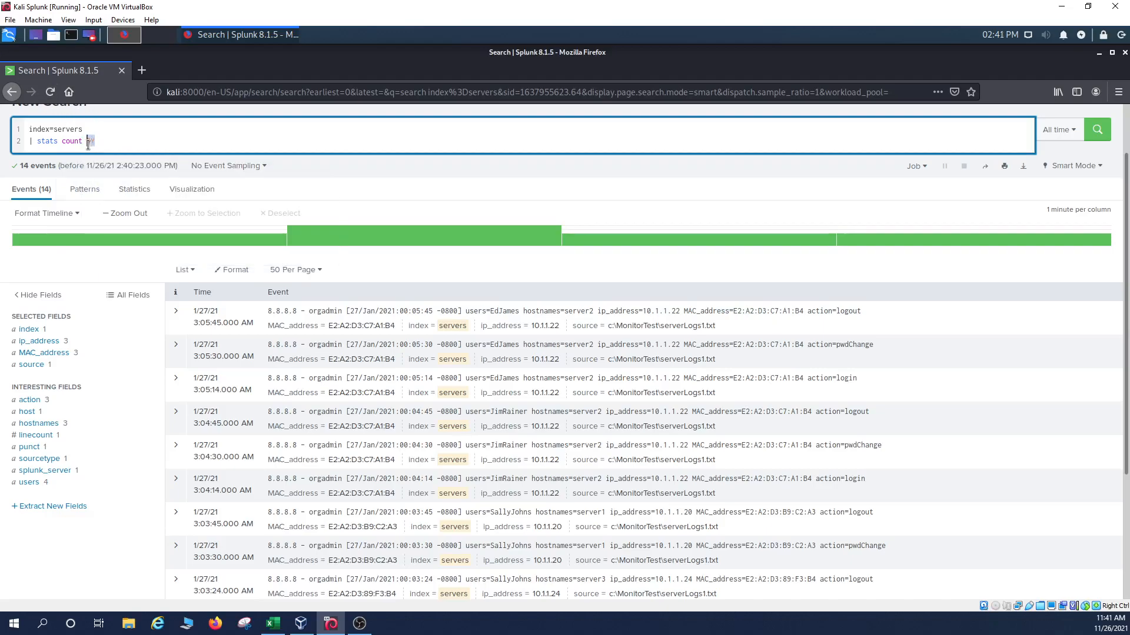
left_click(100, 145)
type("hostnames")
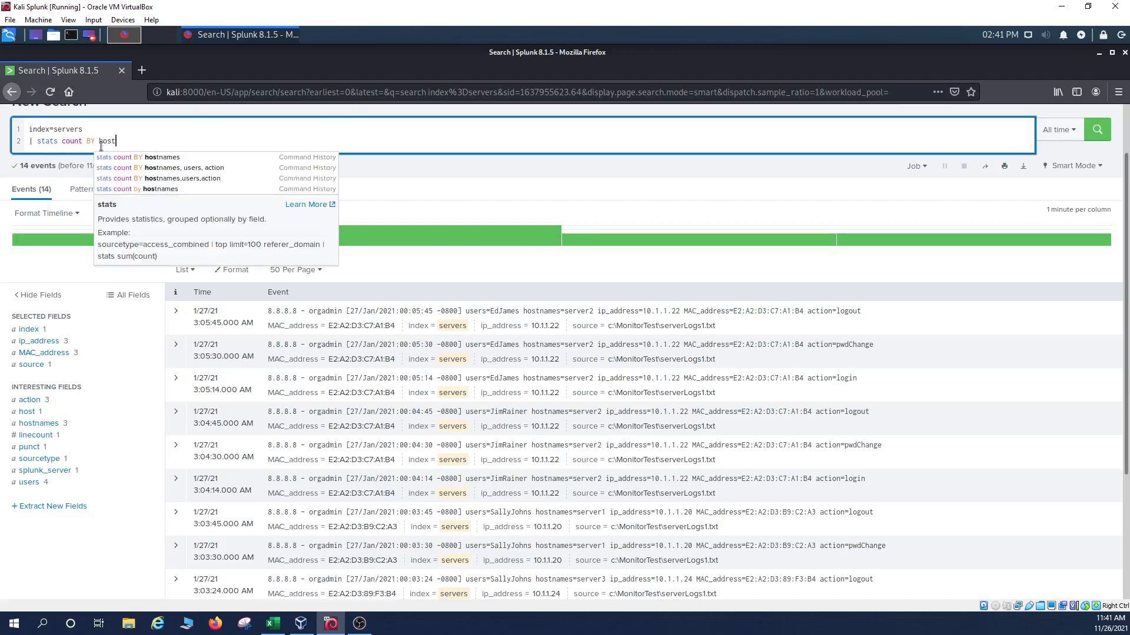
key("Return")
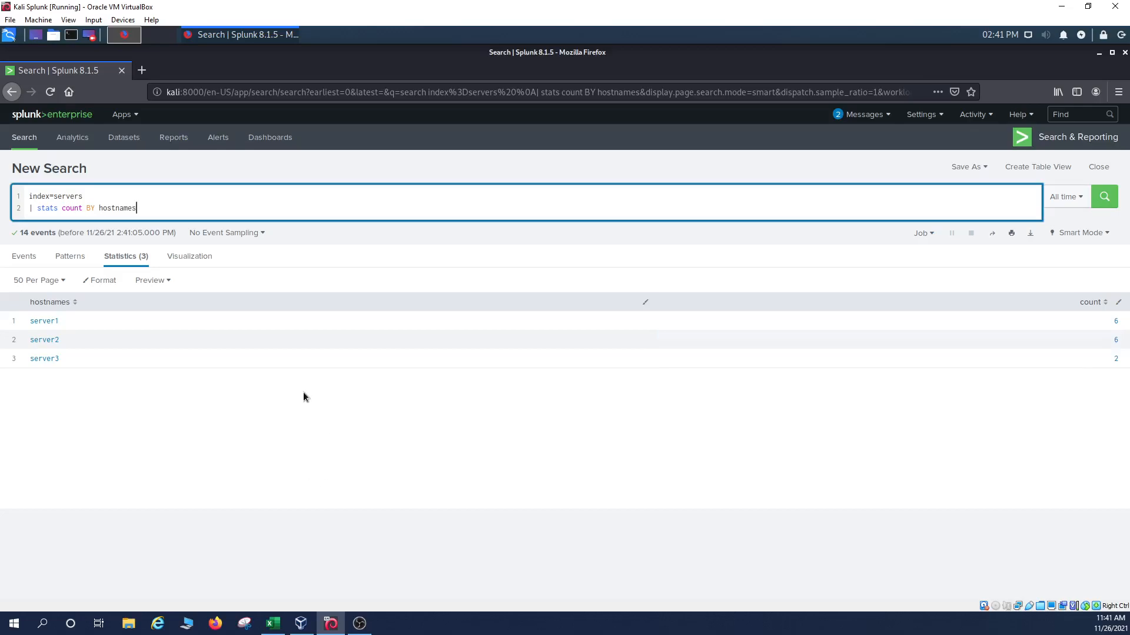
key("alt+Tab")
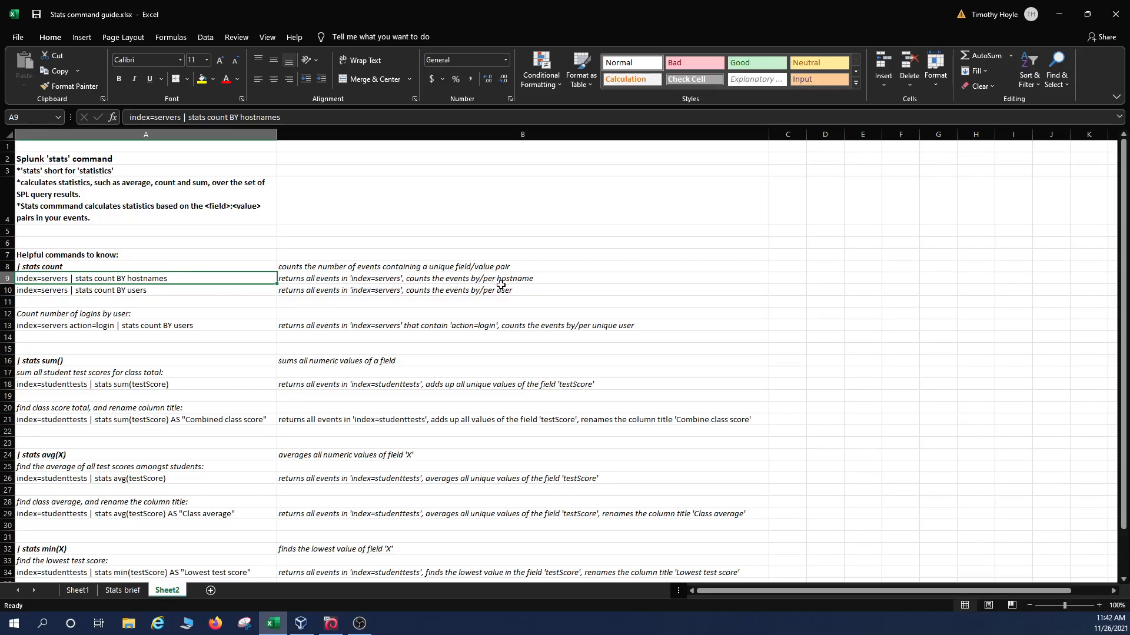
Read the guide's per-hostname and count-by-users examples, then start editing the Splunk grouping field.
left_click(542, 280)
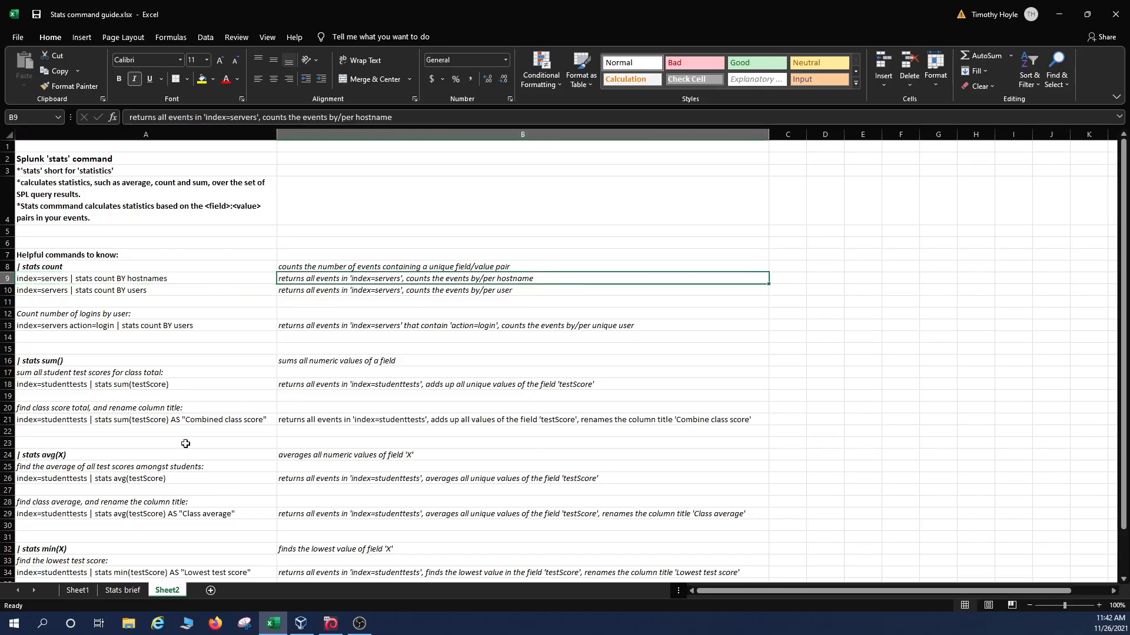
left_click(167, 294)
left_click(300, 291)
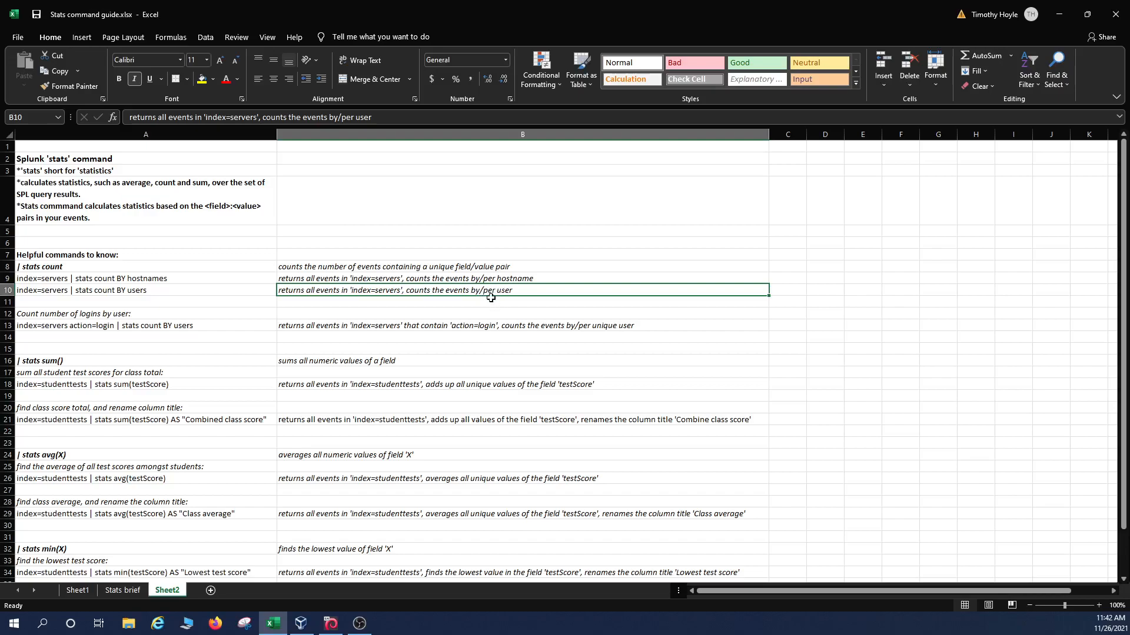
left_click(333, 624)
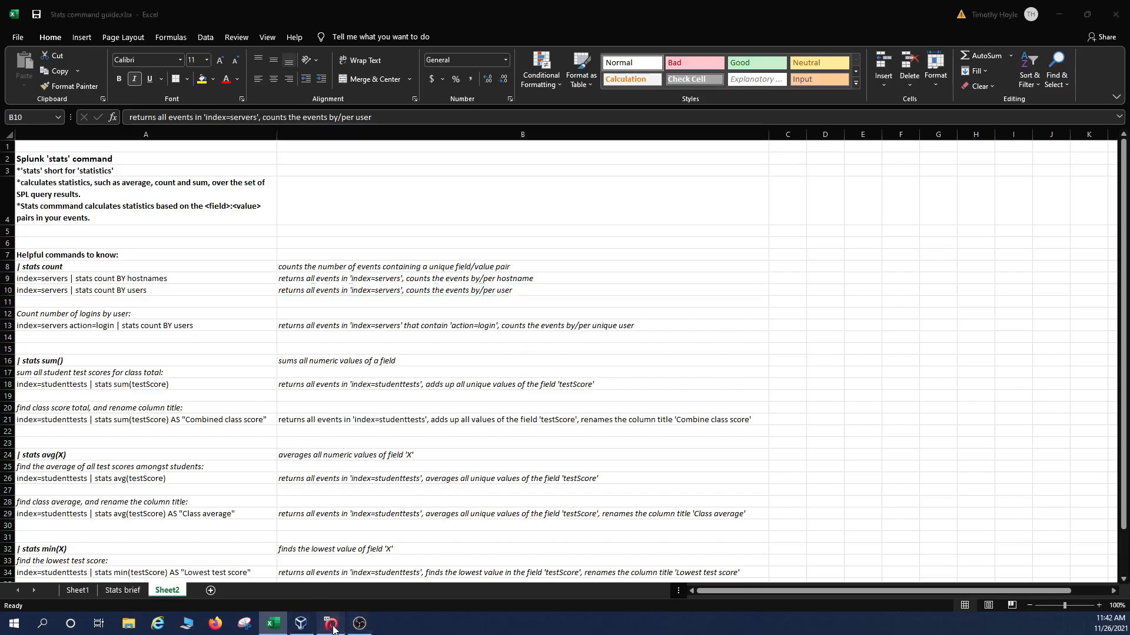
key("BackSpace")
key("BackSpace")
key("BackSpace")
key("BackSpace")
key("BackSpace")
key("BackSpace")
key("BackSpace")
key("BackSpace")
key("BackSpace")
Count the servers events BY users, then BY hostnames, users to get five host–user pairs.
type("users")
key("Return")
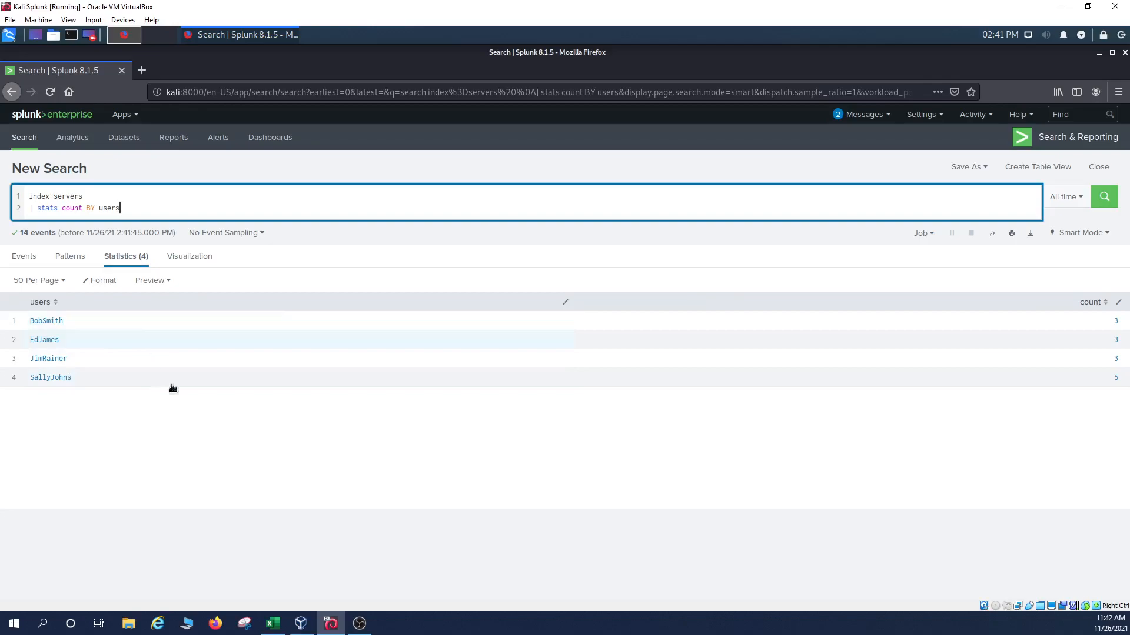
key("BackSpace")
key("BackSpace")
key("BackSpace")
key("BackSpace")
key("BackSpace")
type("hostnames")
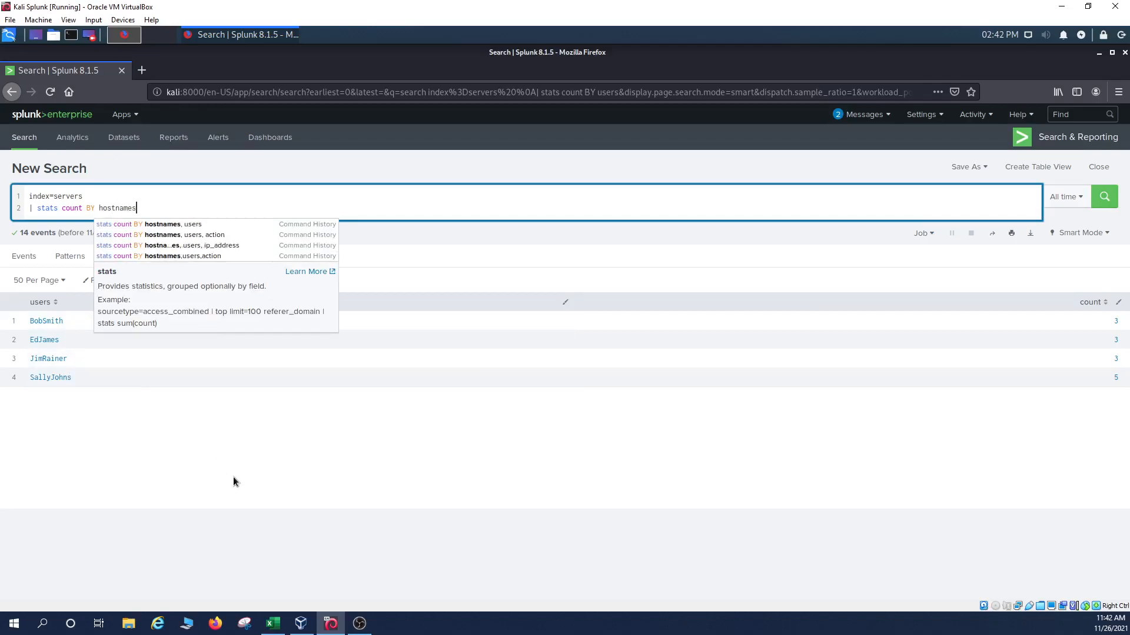
type(", users")
key("Return")
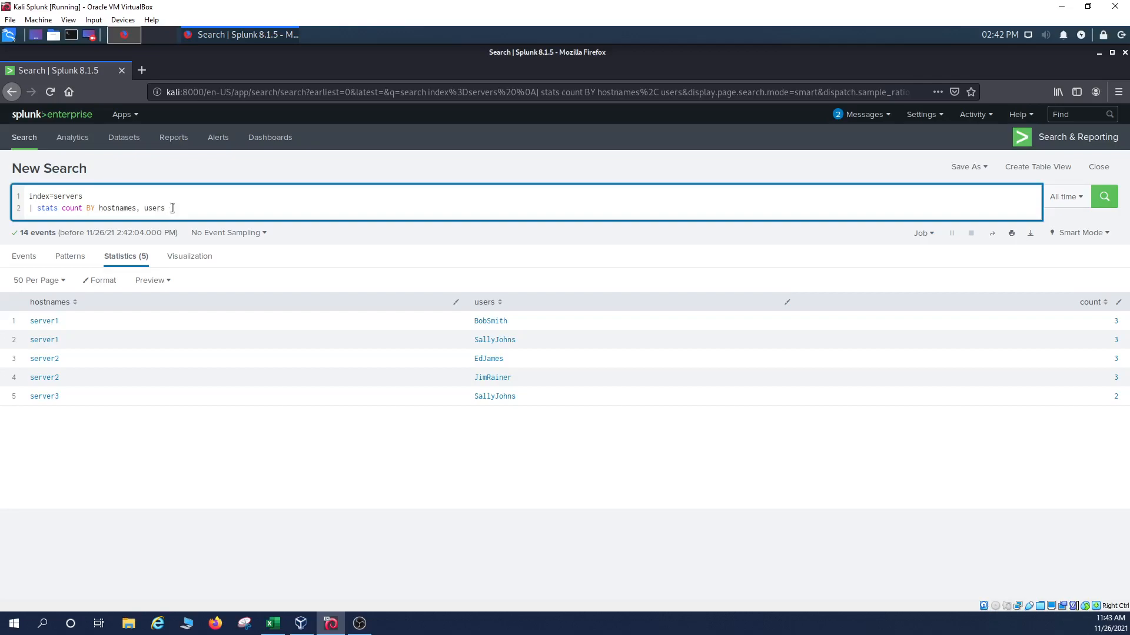
Read the guide's 'Count number of logins by user' example: index=servers action=login | stats count BY users.
left_click(274, 623)
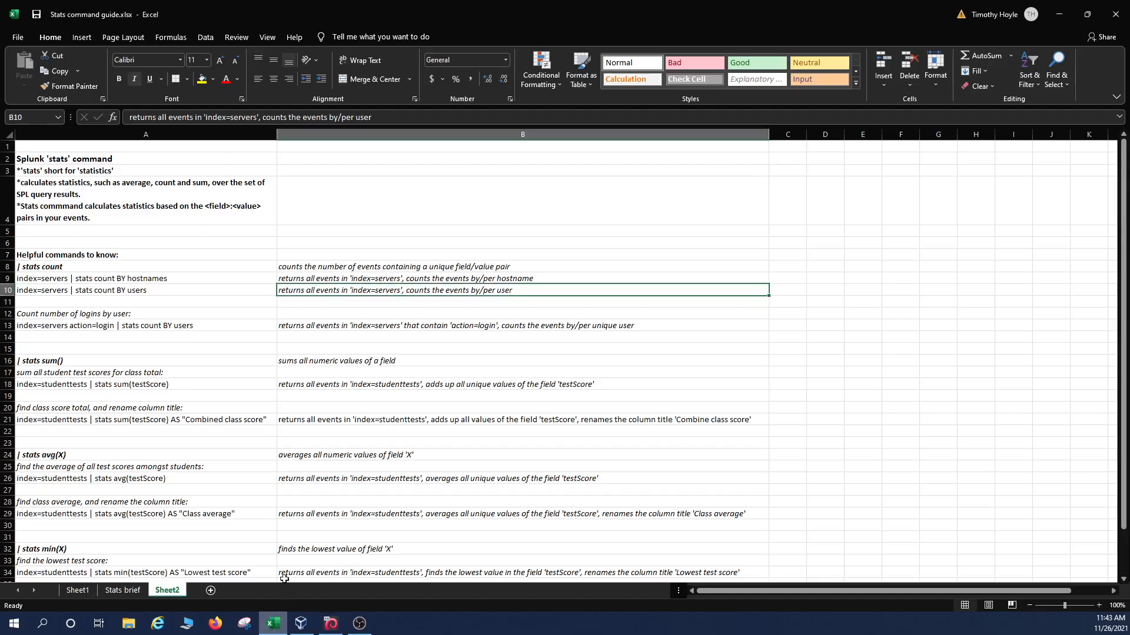
left_click(152, 361)
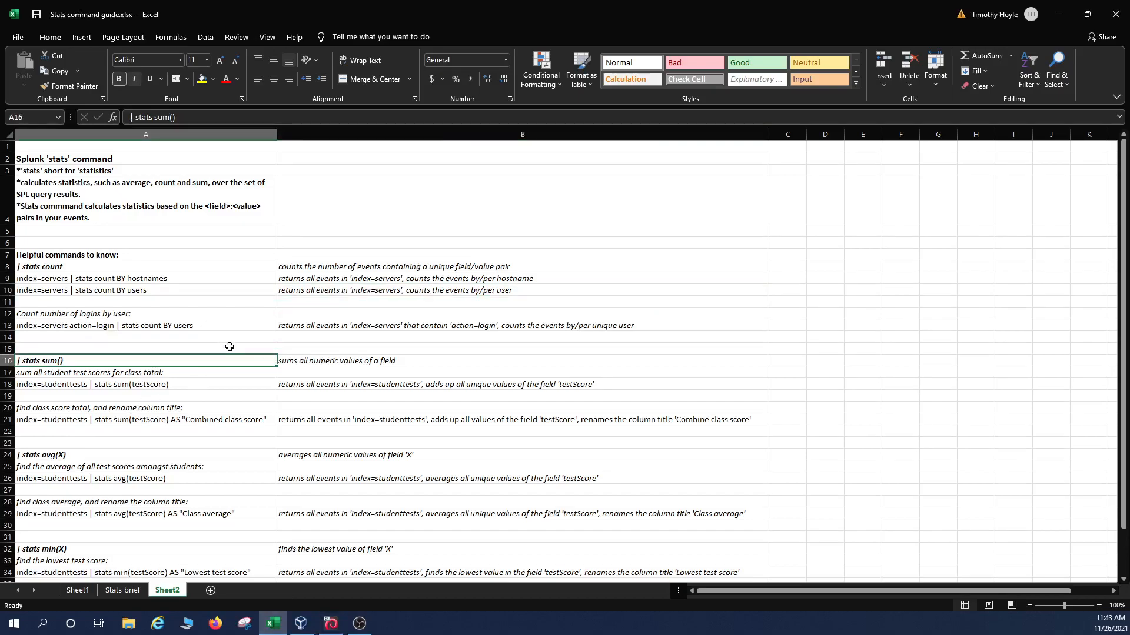
left_click(119, 326)
left_click(128, 314)
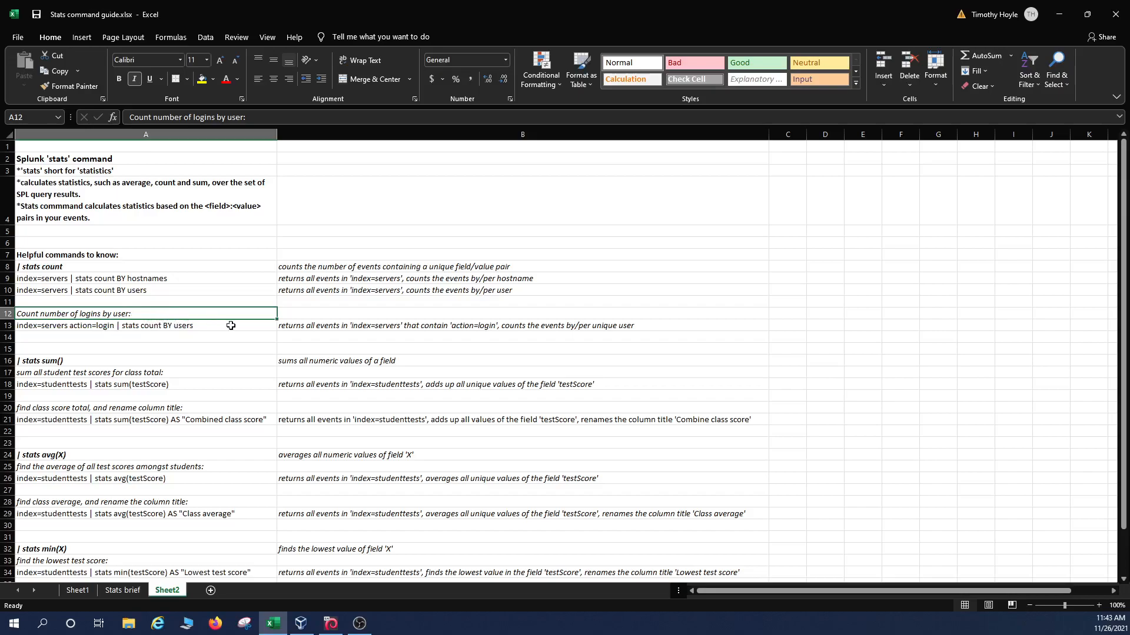
left_click(209, 337)
left_click(222, 325)
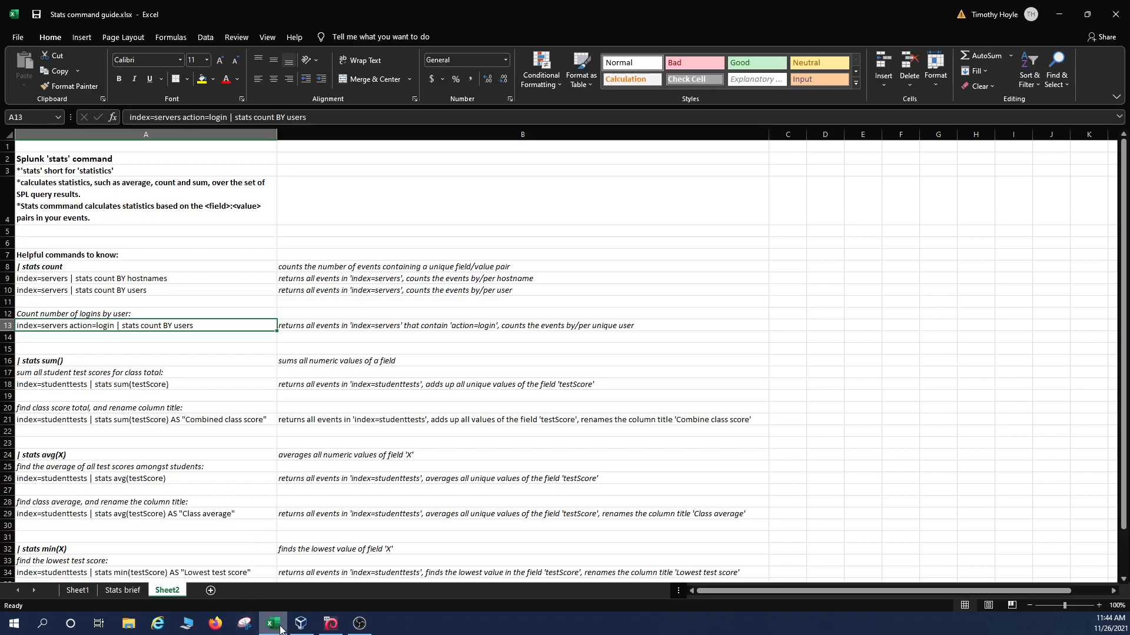
left_click(328, 627)
Replace the old stats line so the query reads index=servers action=login, followed by a new '|' line.
left_click_drag(173, 218, 26, 211)
key("BackSpace")
key("BackSpace")
type("ac")
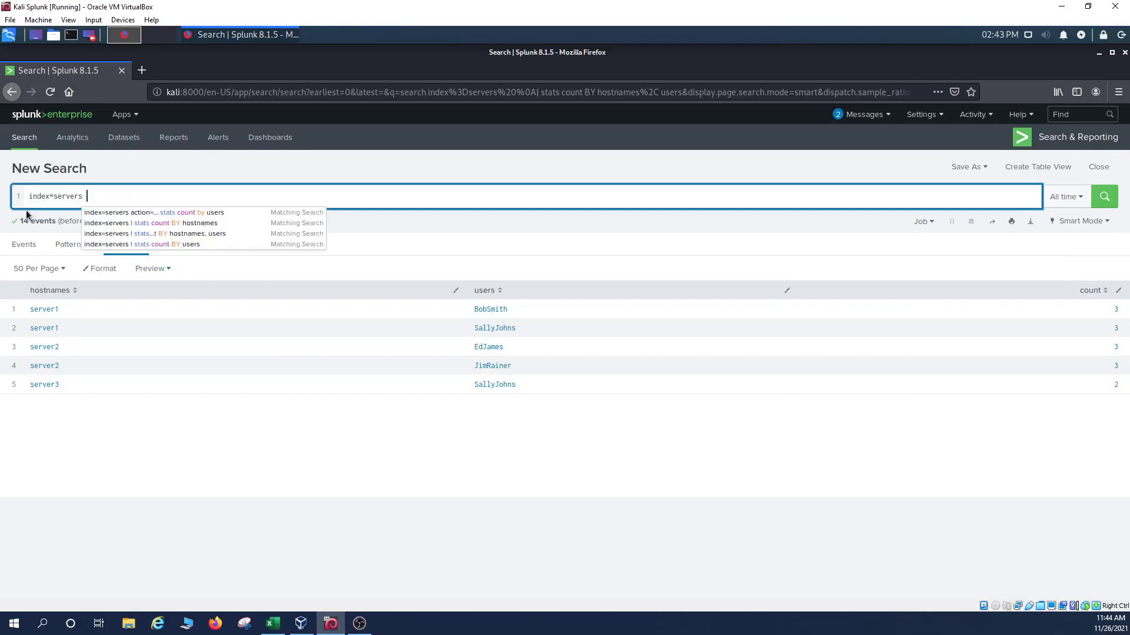
type("tion=login")
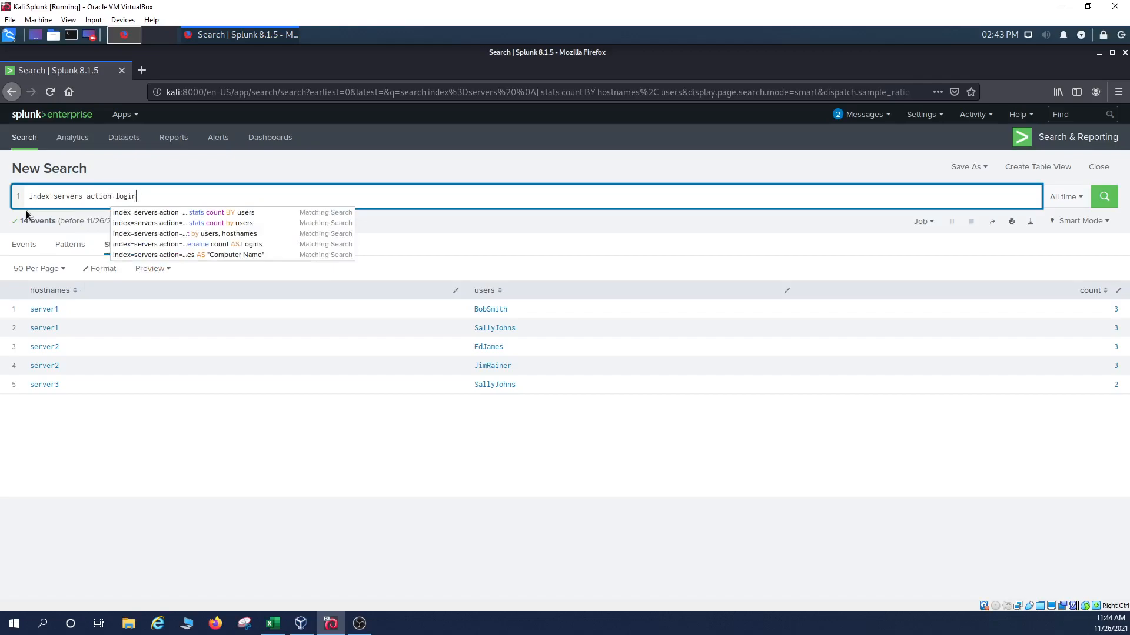
key("shift+Return")
type("|")
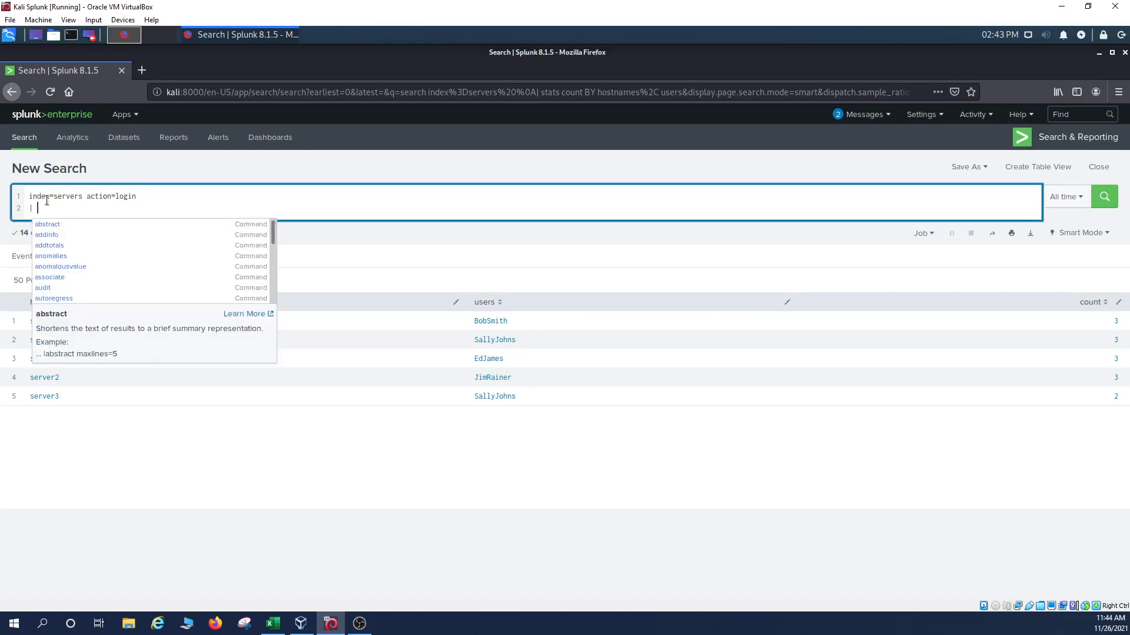
left_click_drag(29, 196, 83, 194)
left_click(143, 194)
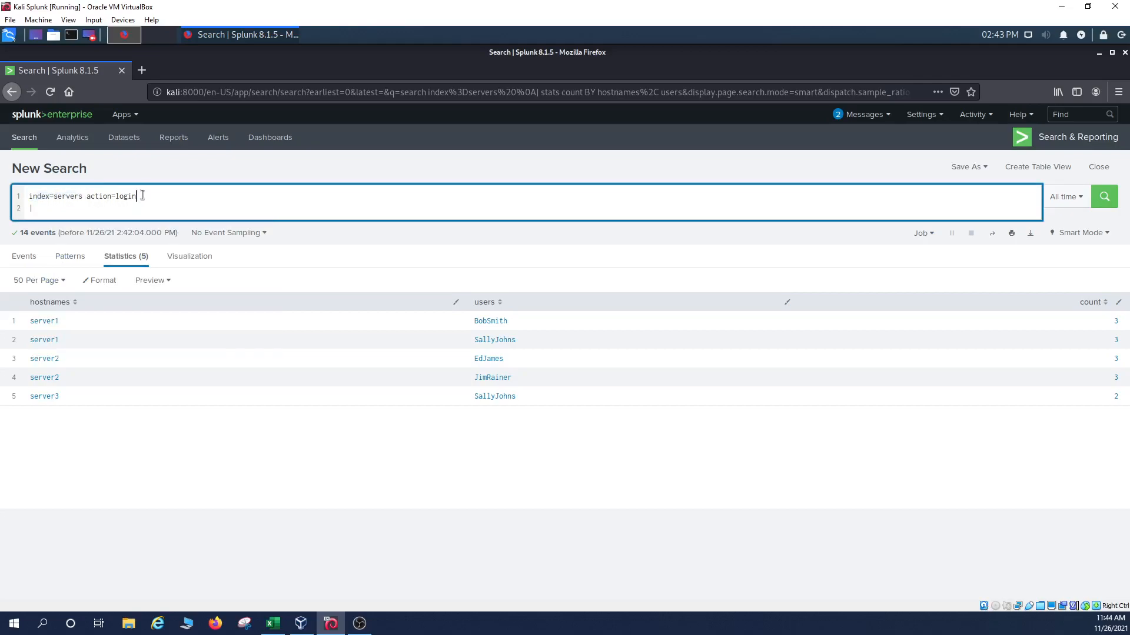
left_click_drag(30, 197, 83, 196)
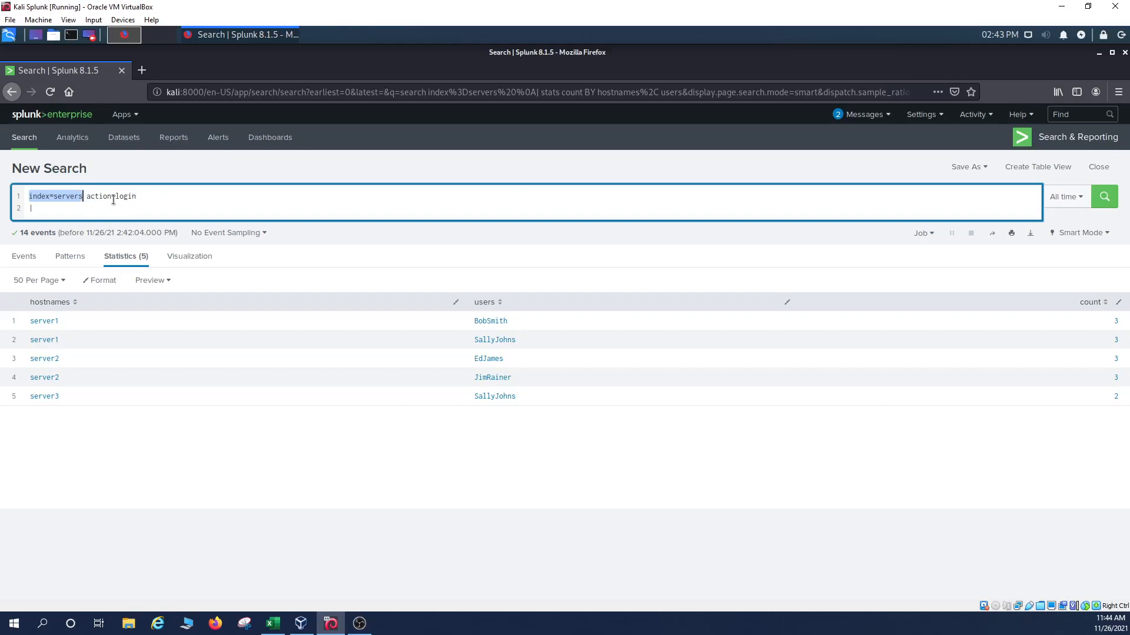
left_click_drag(88, 197, 136, 196)
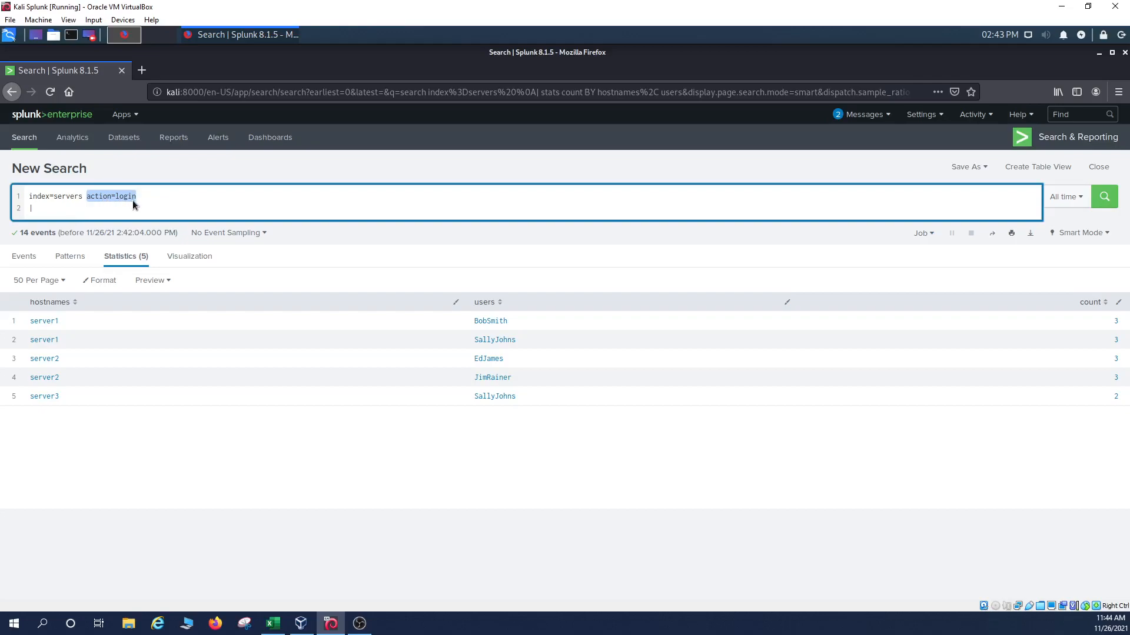
Run 'stats count by users' on the login events, giving four users with counts 1, 1, 1 and 2.
left_click(93, 209)
type("stats")
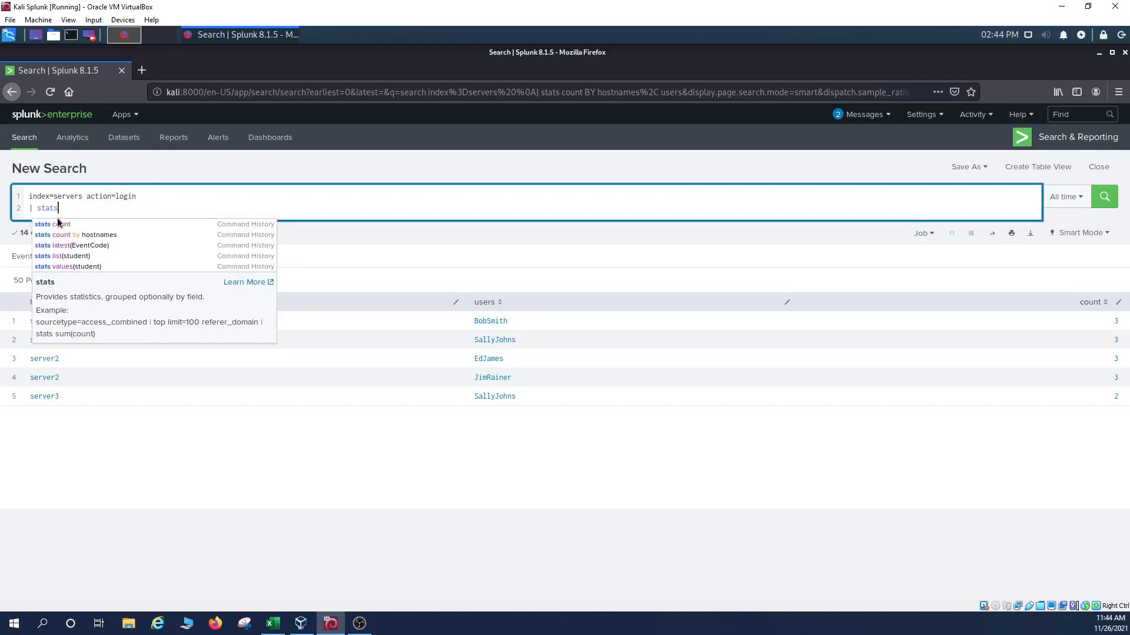
type(" count")
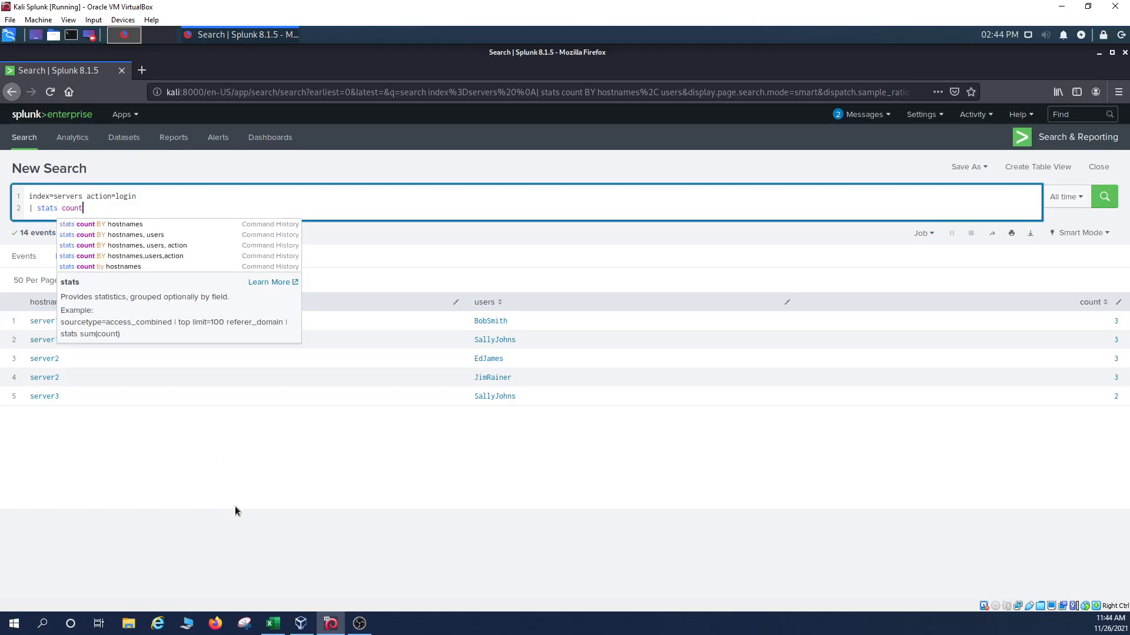
type(" by users")
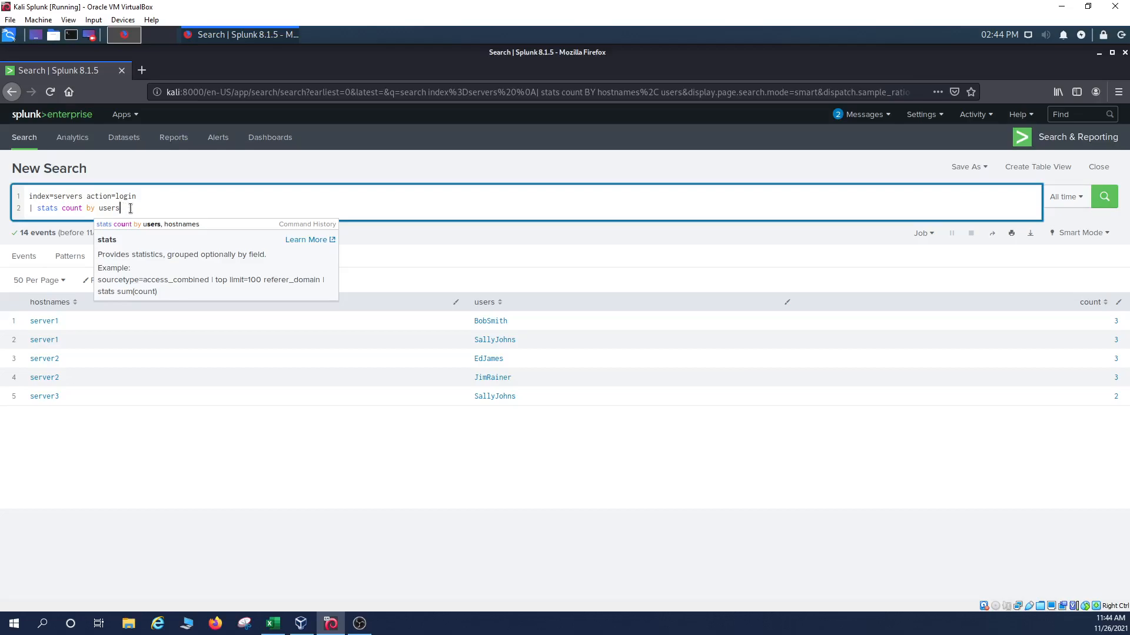
key("Return")
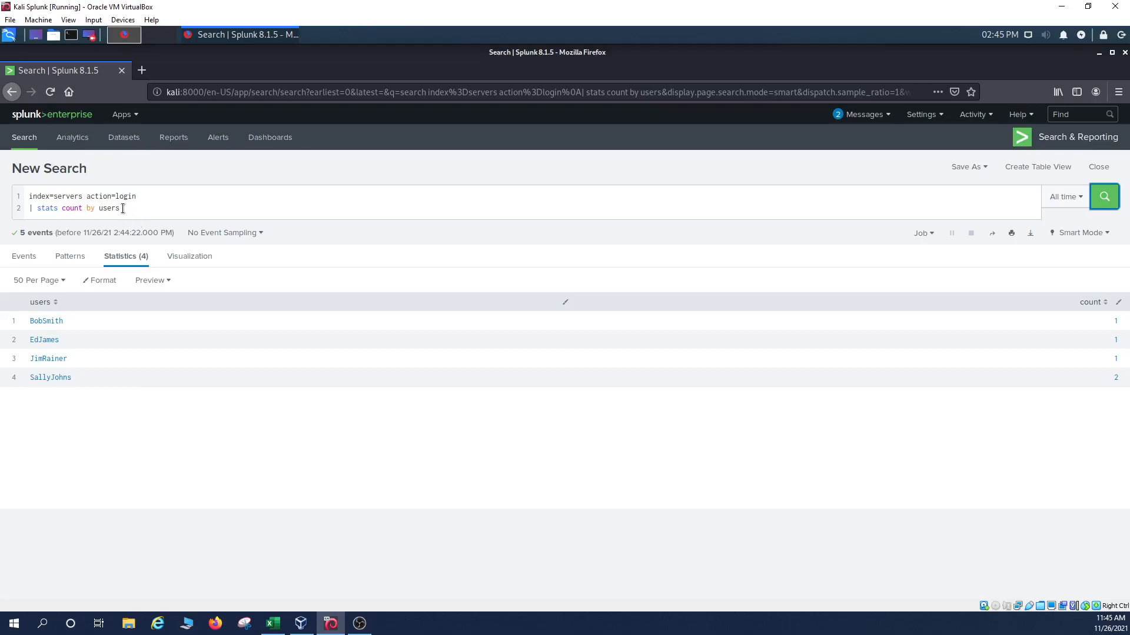
left_click_drag(123, 208, 87, 196)
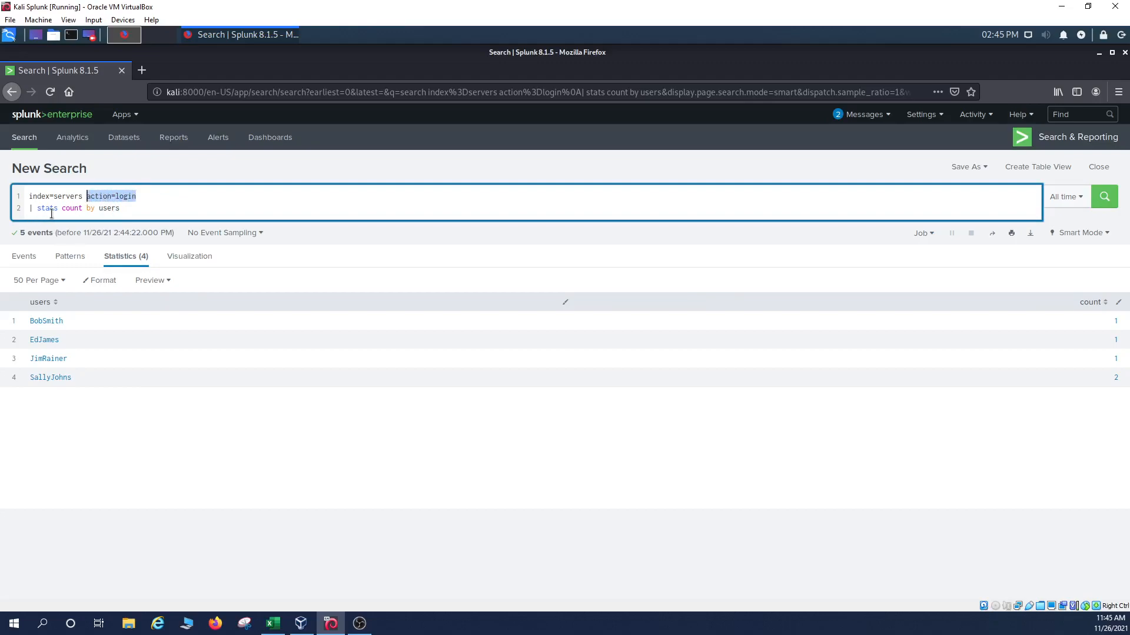
left_click(280, 629)
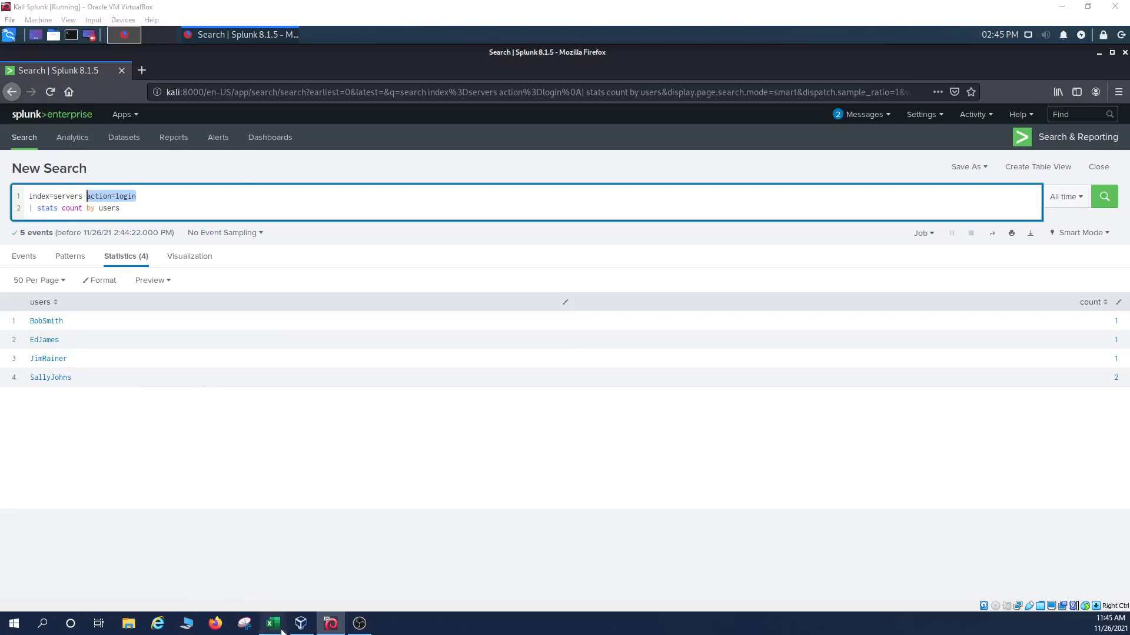
left_click(213, 363)
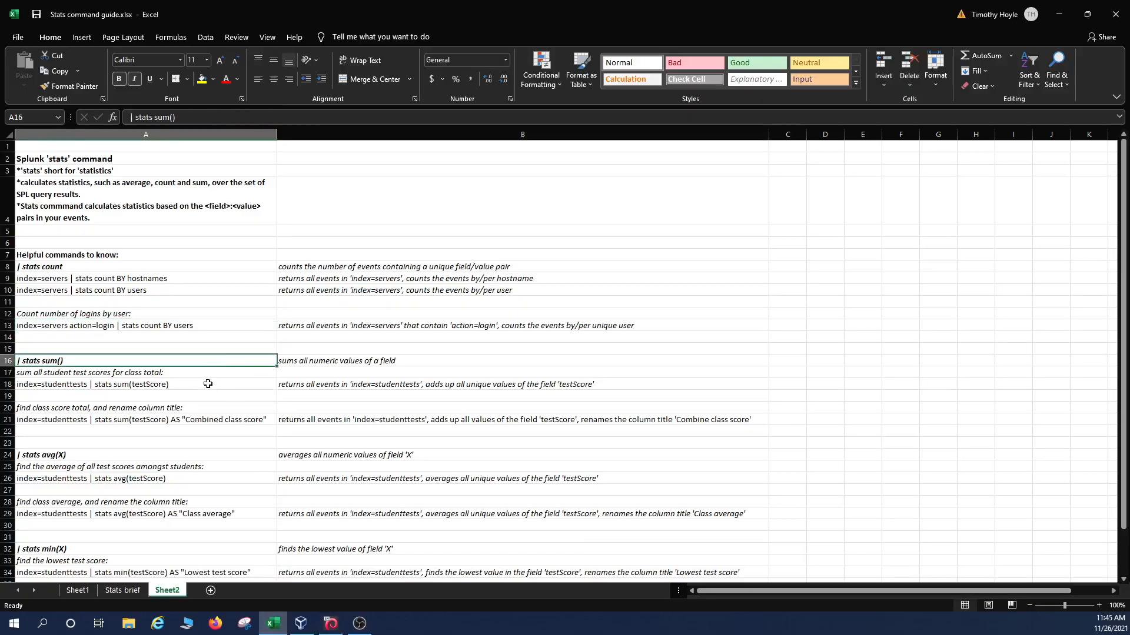
Read the guide's class-total example, index=studenttests | stats sum(testScore), then return to Splunk.
left_click(313, 364)
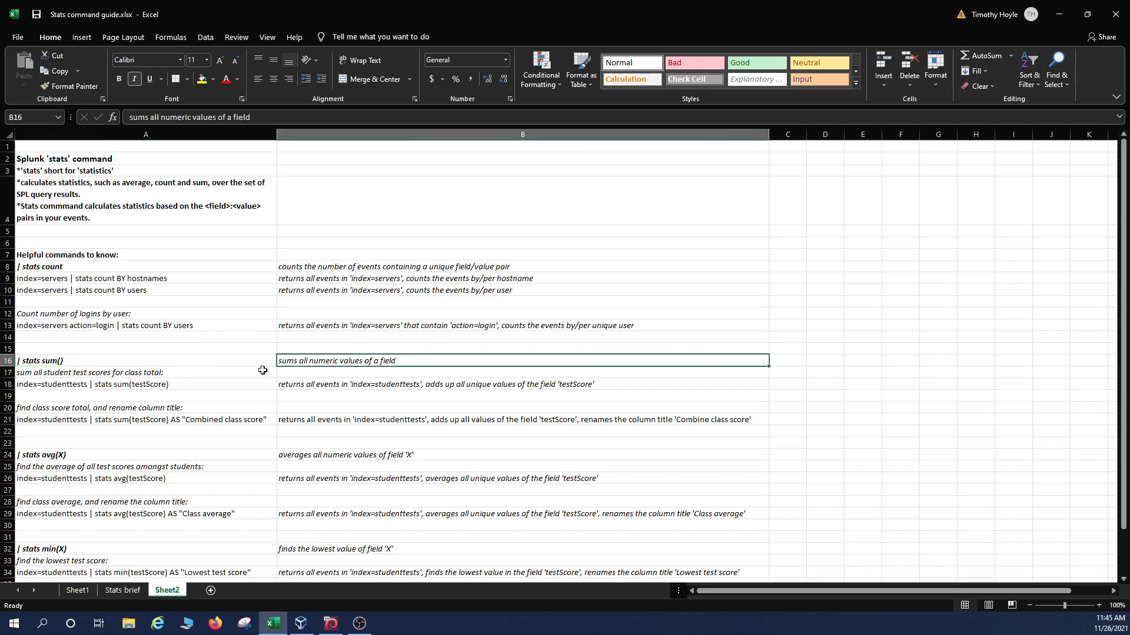
left_click(130, 376)
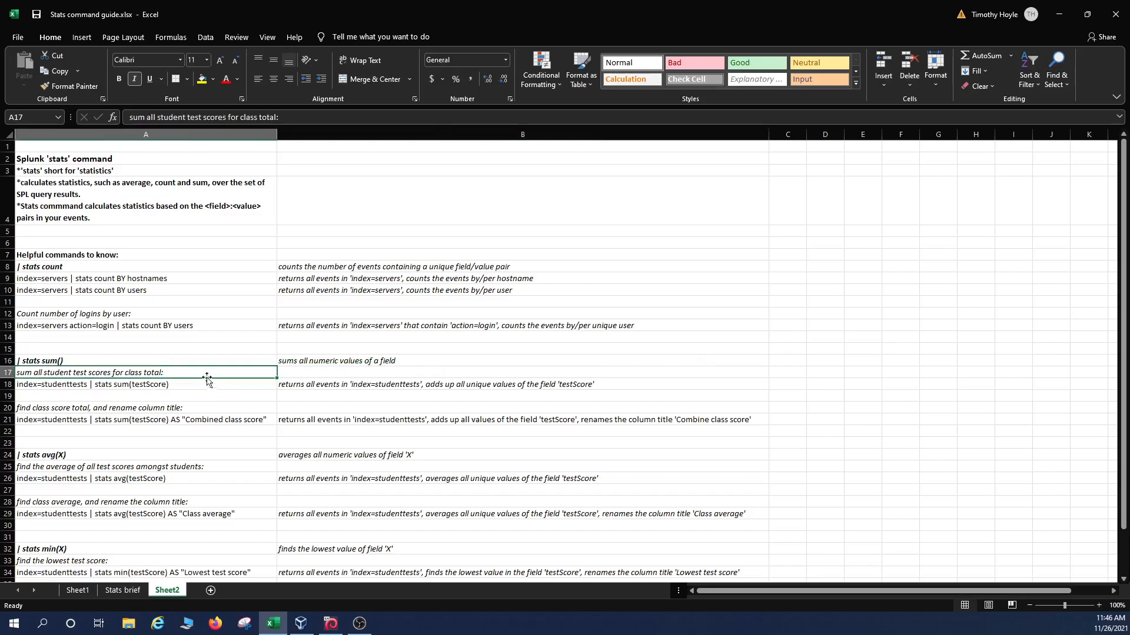
left_click(170, 388)
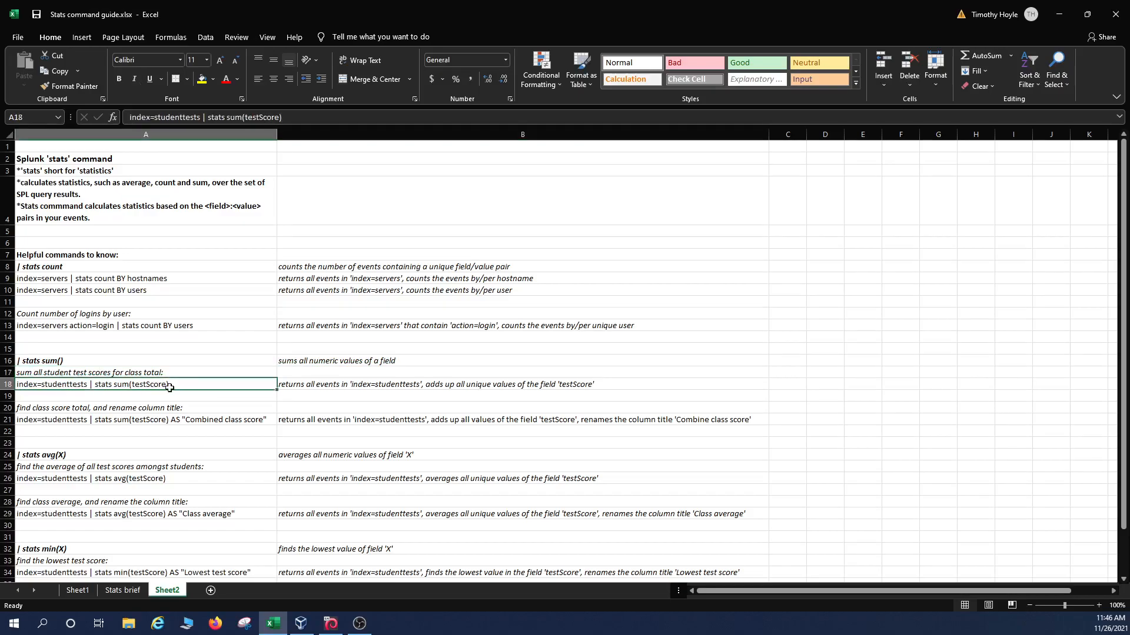
left_click(330, 623)
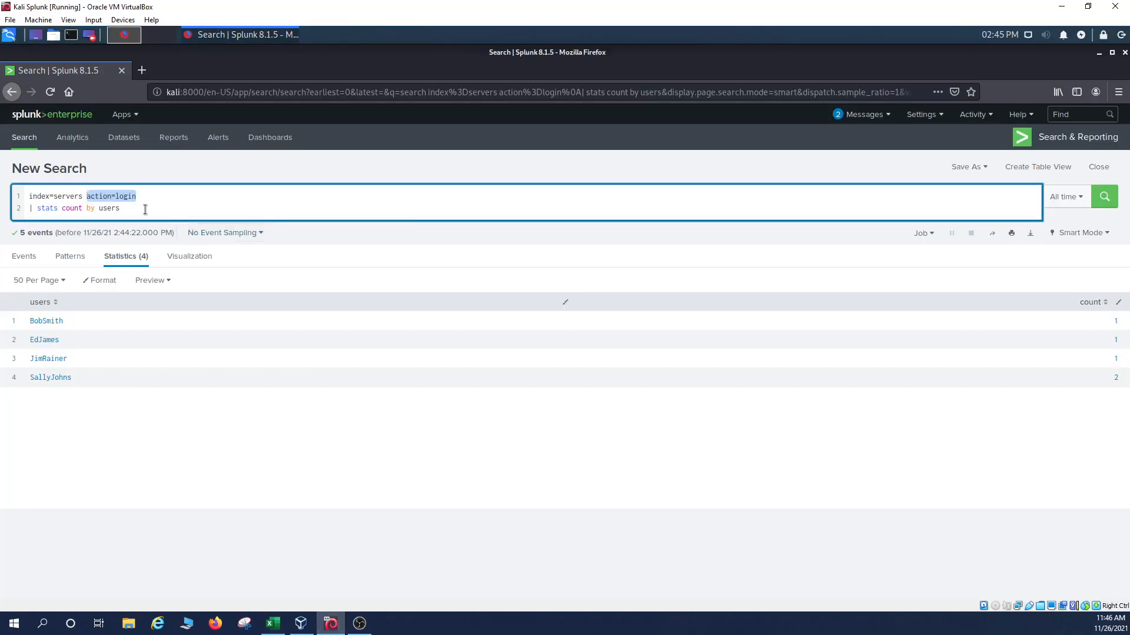
Replace the query with index=studenttests and run it, returning 42 events.
key("ctrl+a")
type("index")
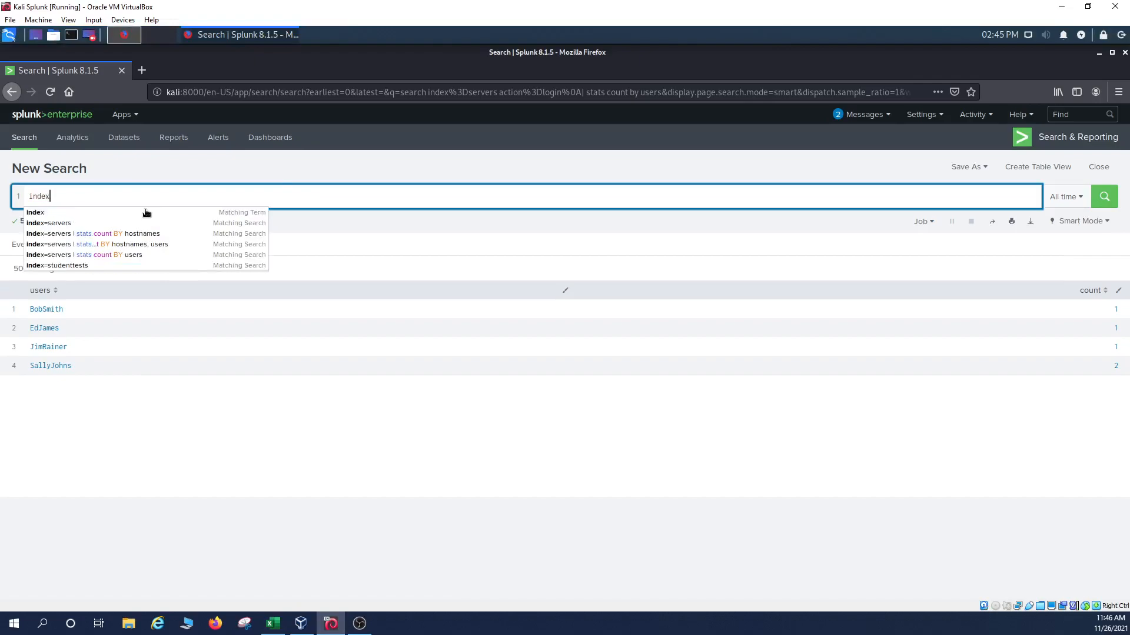
type("=studenttest")
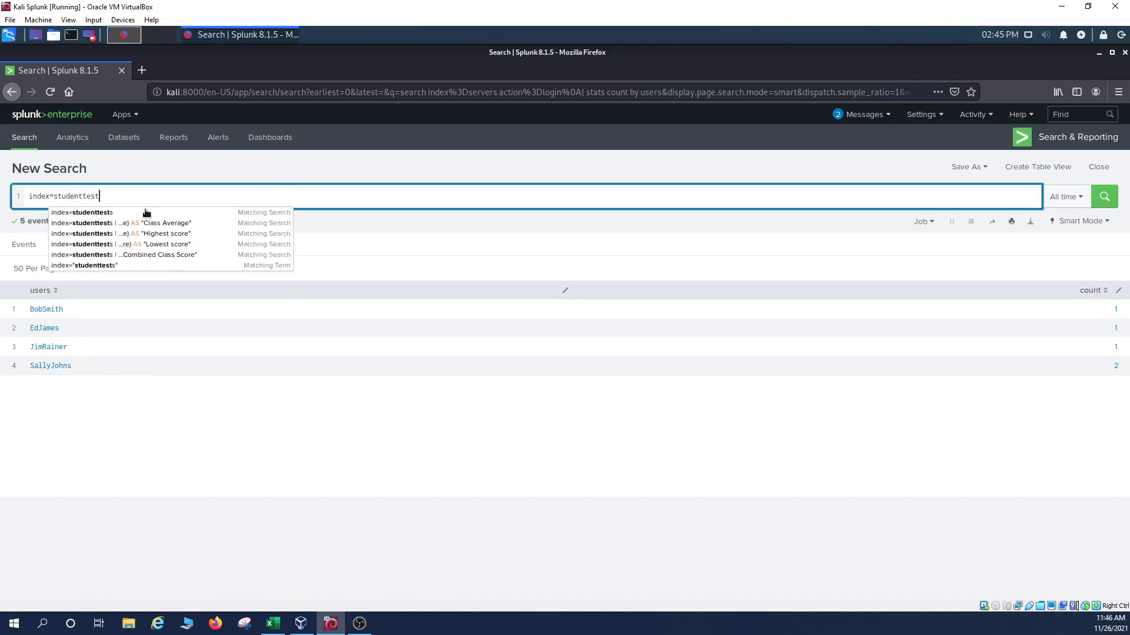
key("Return")
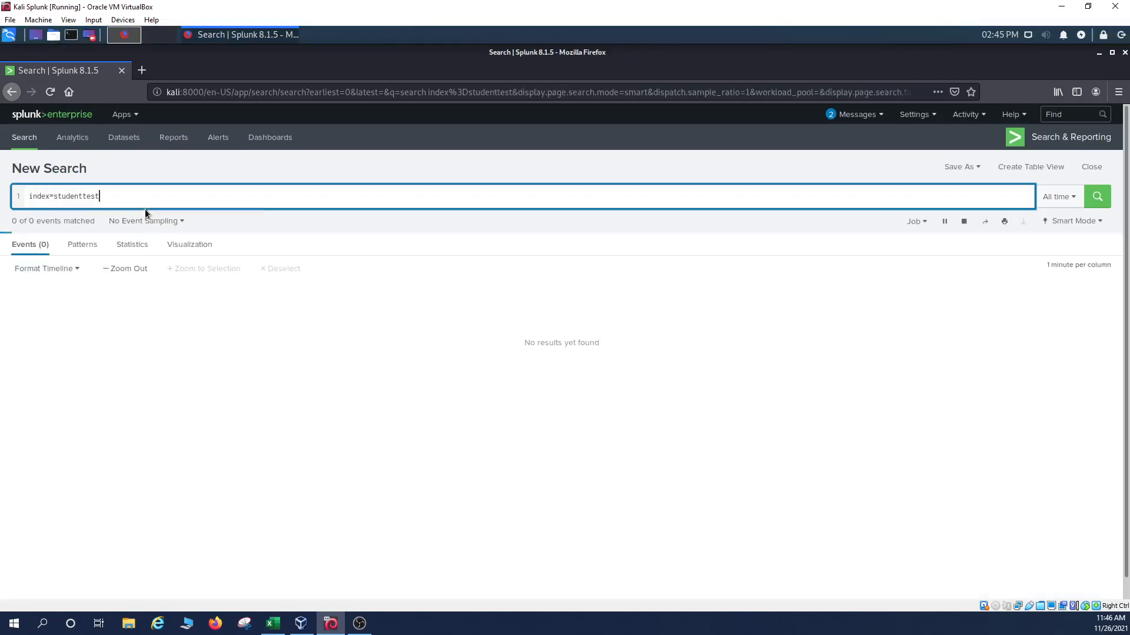
type("s")
key("Return")
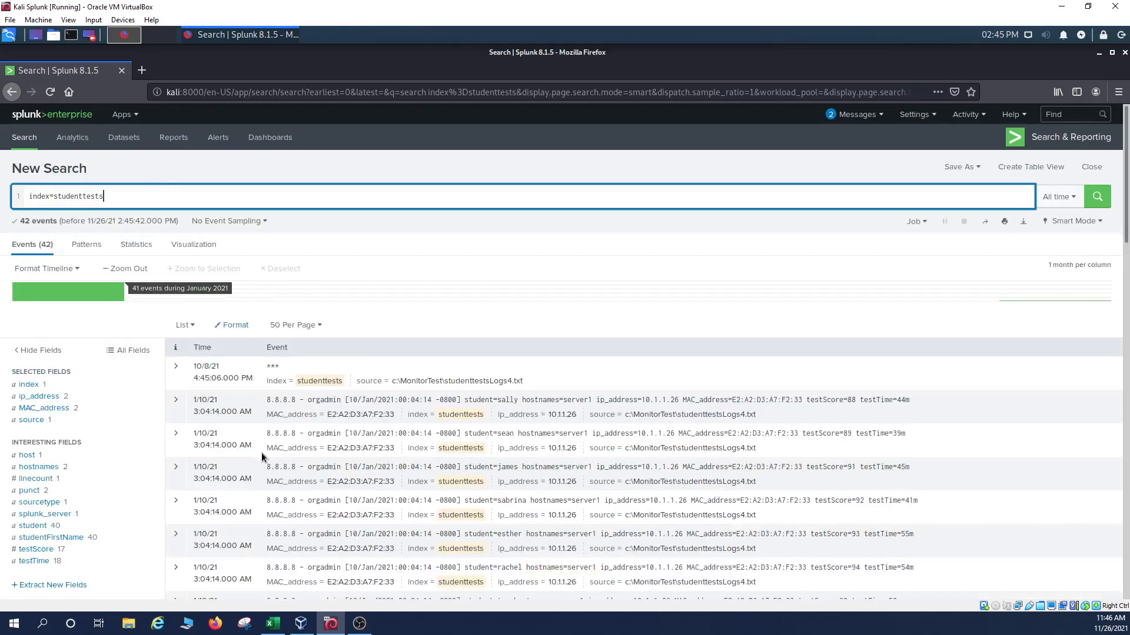
Expand the first student event to show its fields, including testScore 88 and testTime 44m.
scroll(191, 405, "down", 1)
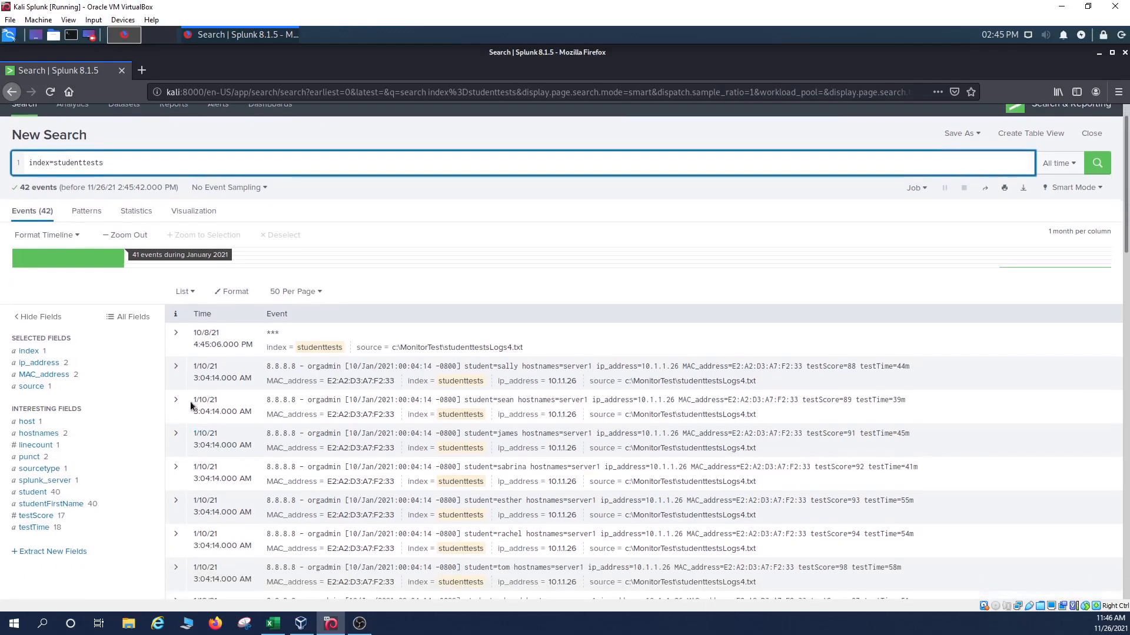
left_click(175, 366)
scroll(601, 421, "down", 2)
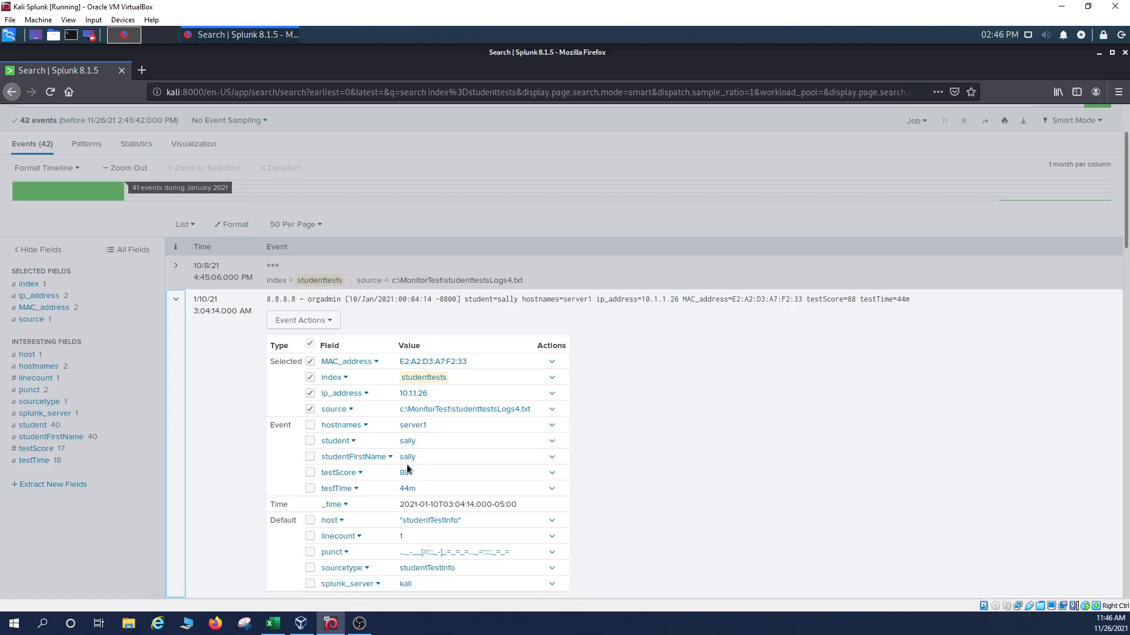
Collapse the first student event, re-expand it to review its fields, then collapse it again.
left_click(178, 298)
scroll(178, 299, "up", 3)
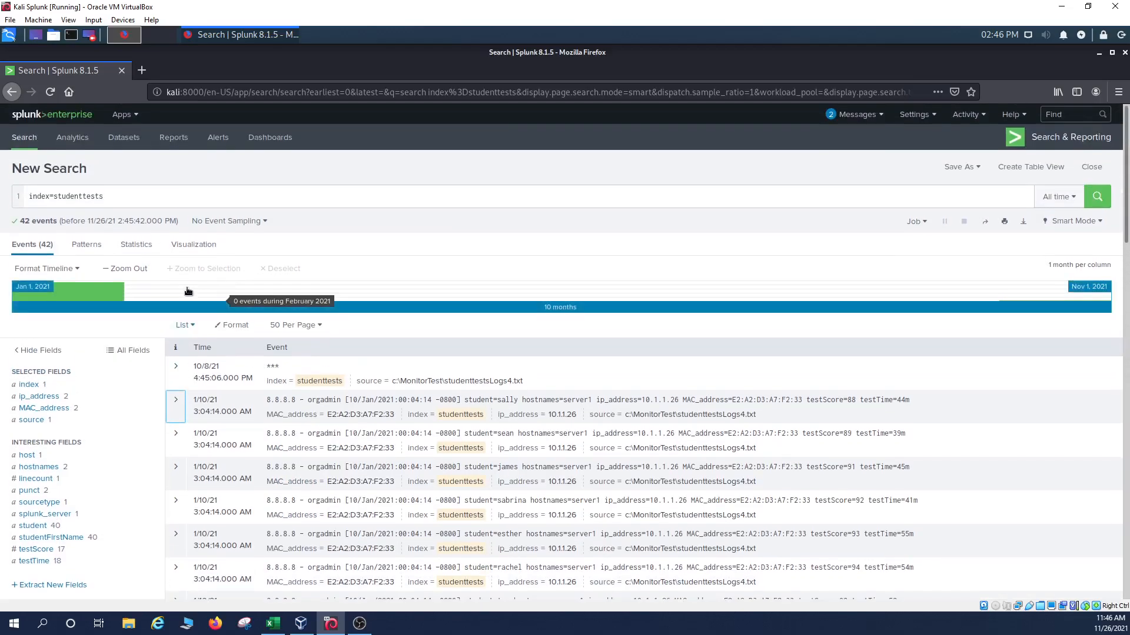
left_click(175, 399)
scroll(426, 479, "down", 3)
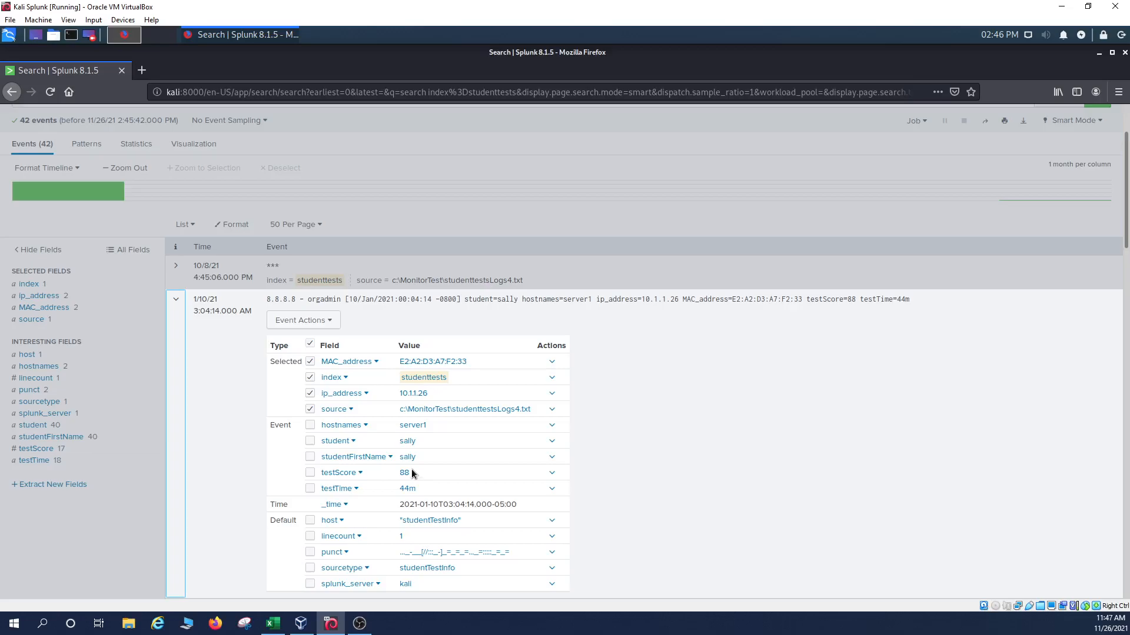
left_click(175, 299)
scroll(202, 372, "up", 2)
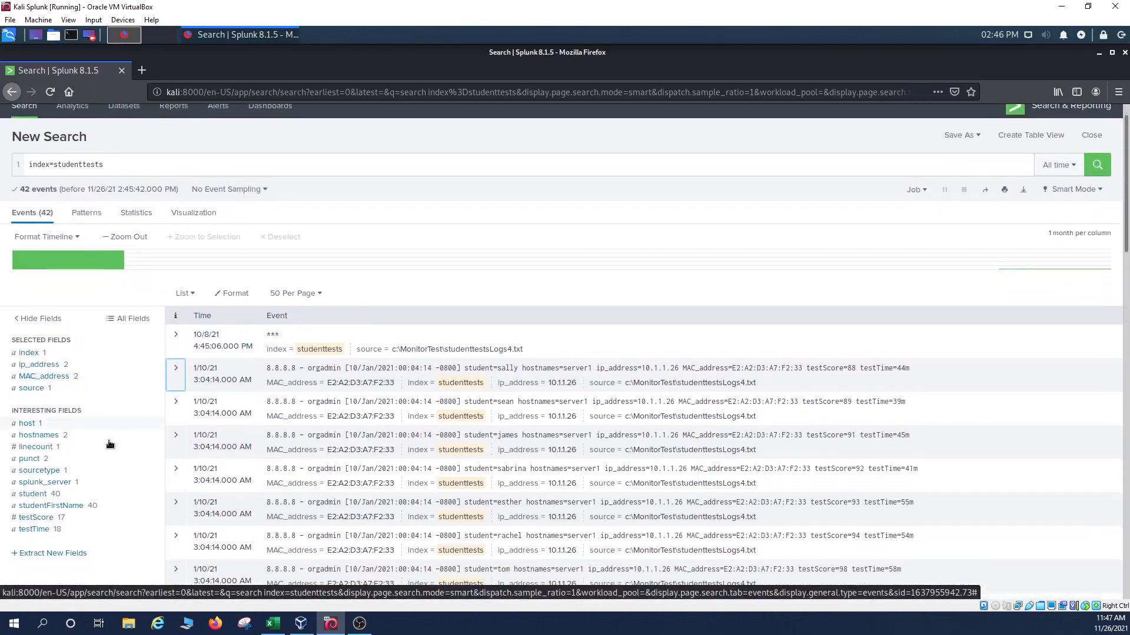
Start a second query line with '| stats sum(users)', then expand the first event to check field names.
left_click(127, 164)
key("shift+Return")
type("| sts")
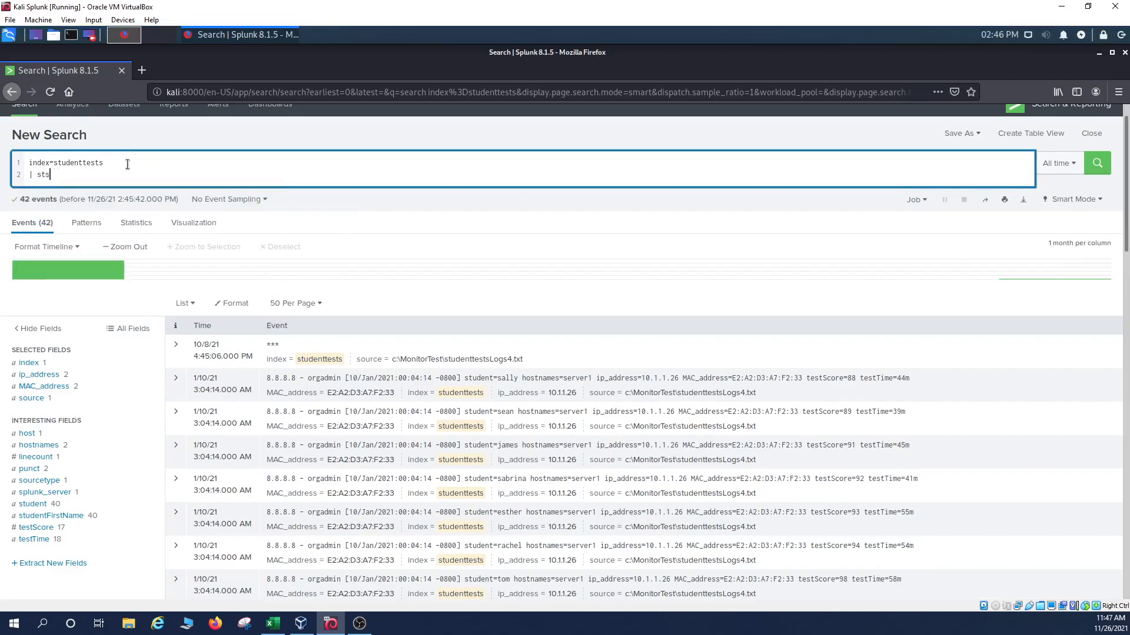
key("BackSpace")
type("ats ")
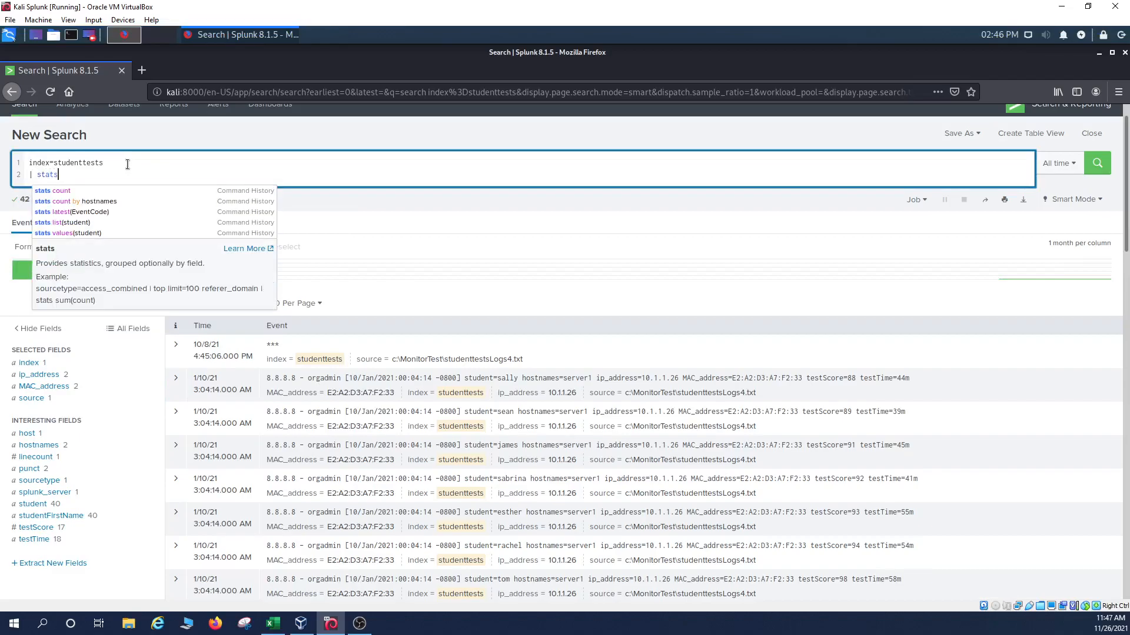
type("su")
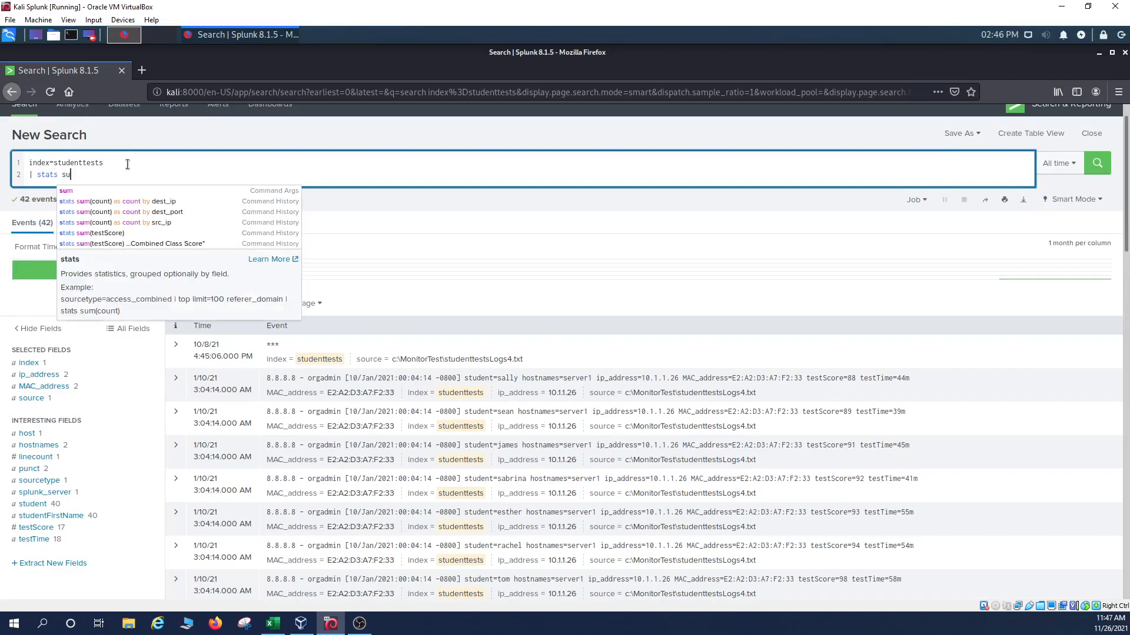
type("m(users)")
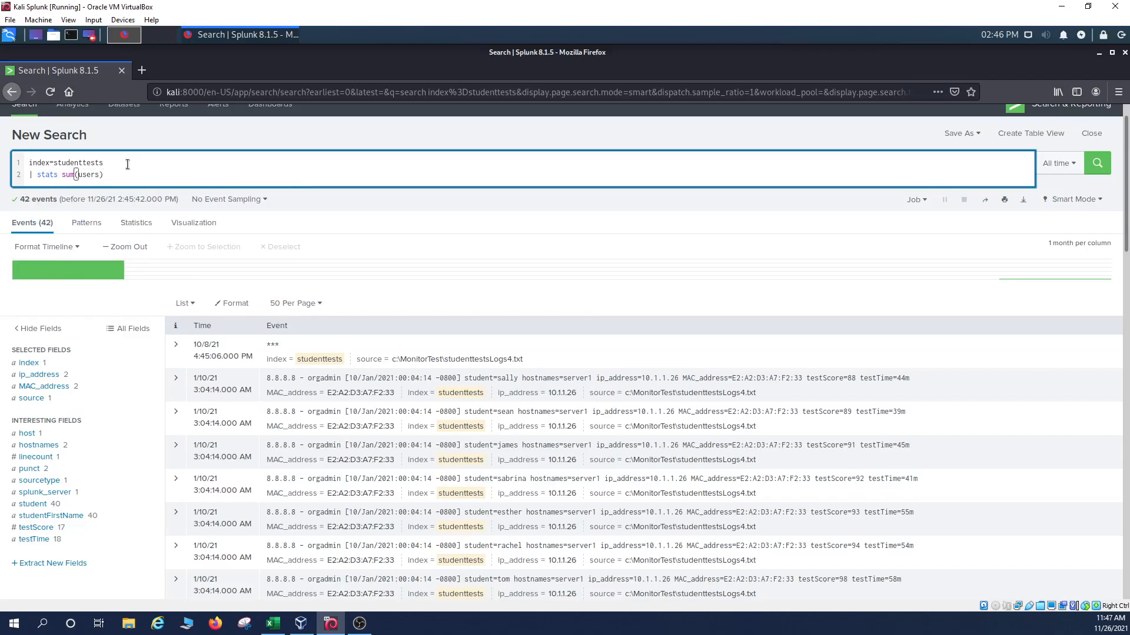
key("BackSpace")
key("BackSpace")
key("BackSpace")
left_click(177, 378)
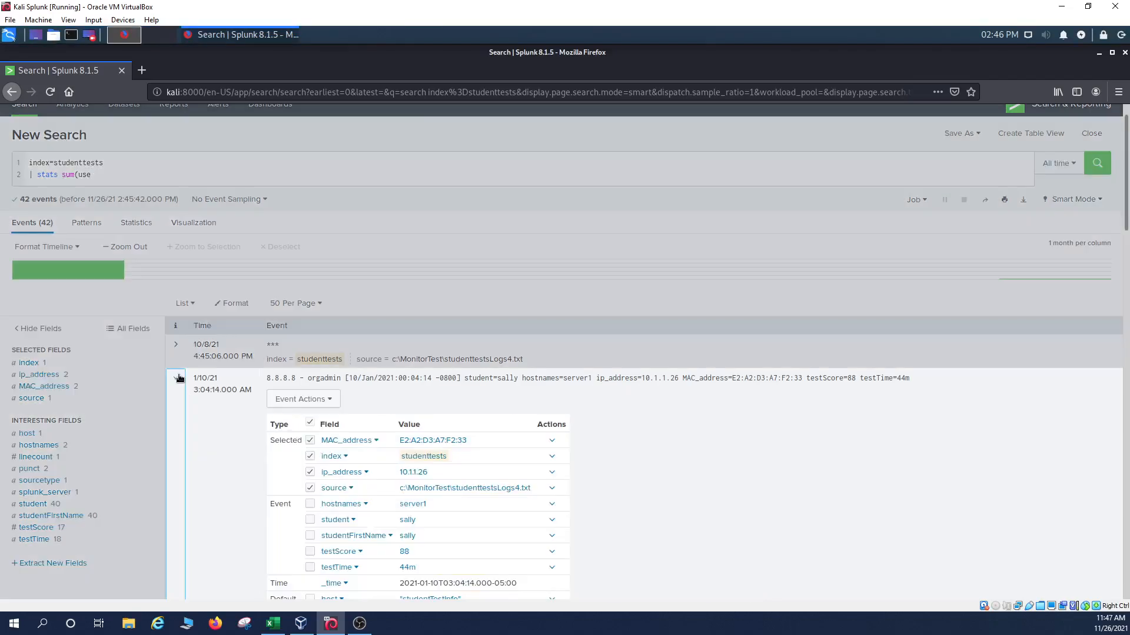
left_click(177, 377)
Change the stats clause to count(student) and run it, returning 41.
left_click(103, 174)
key("BackSpace")
key("BackSpace")
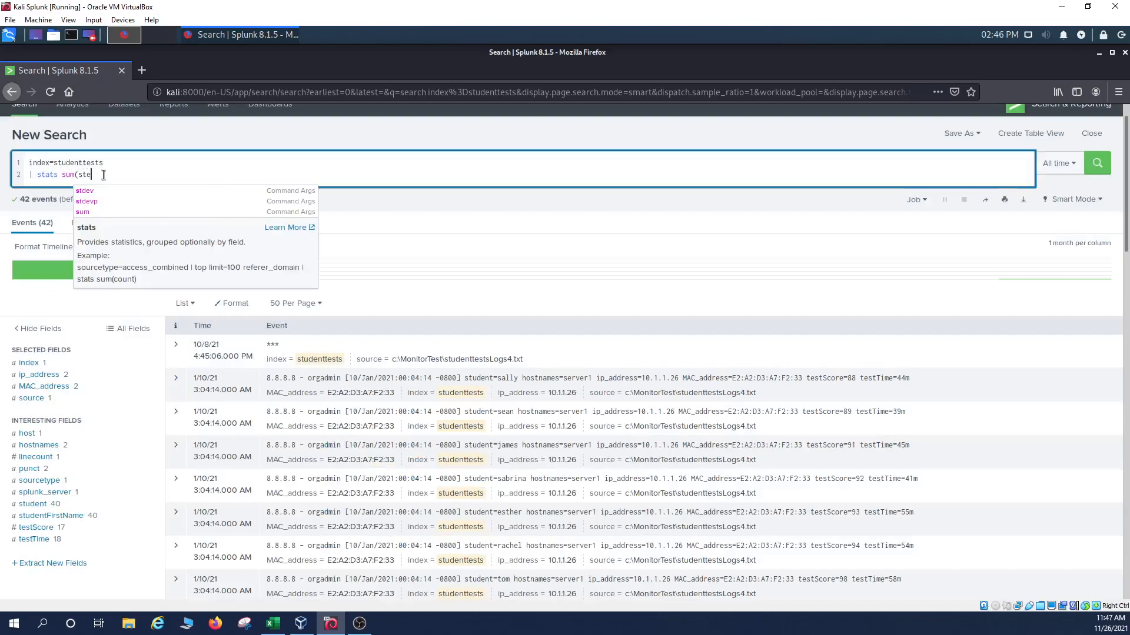
key("BackSpace")
key("BackSpace")
key("BackSpace")
key("BackSpace")
type("c")
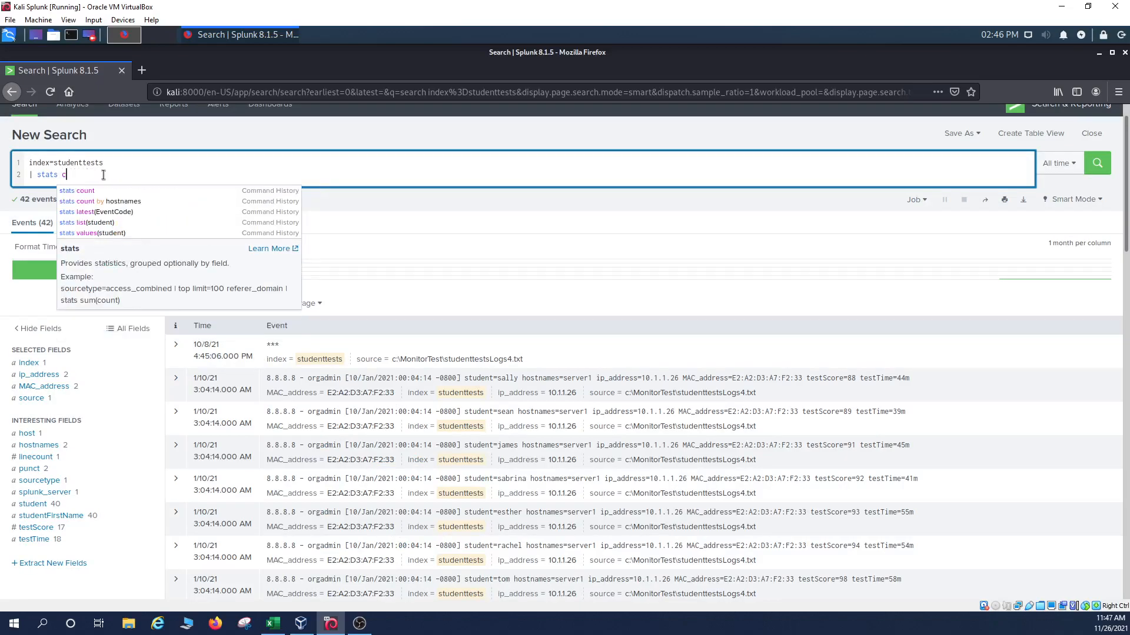
type("ount(s")
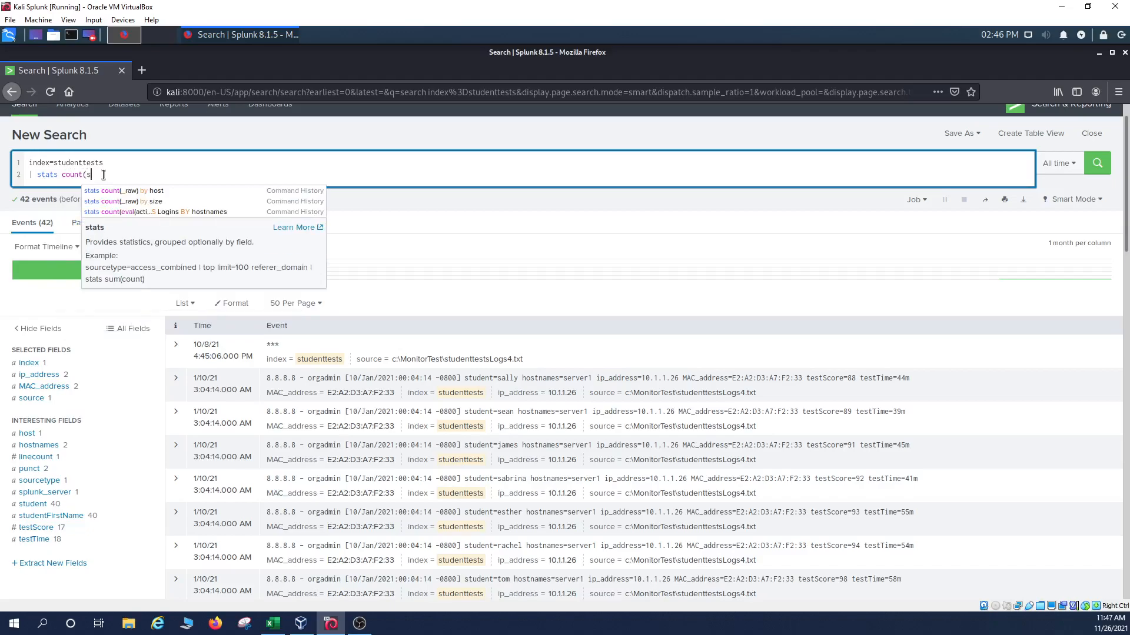
type("tudent)")
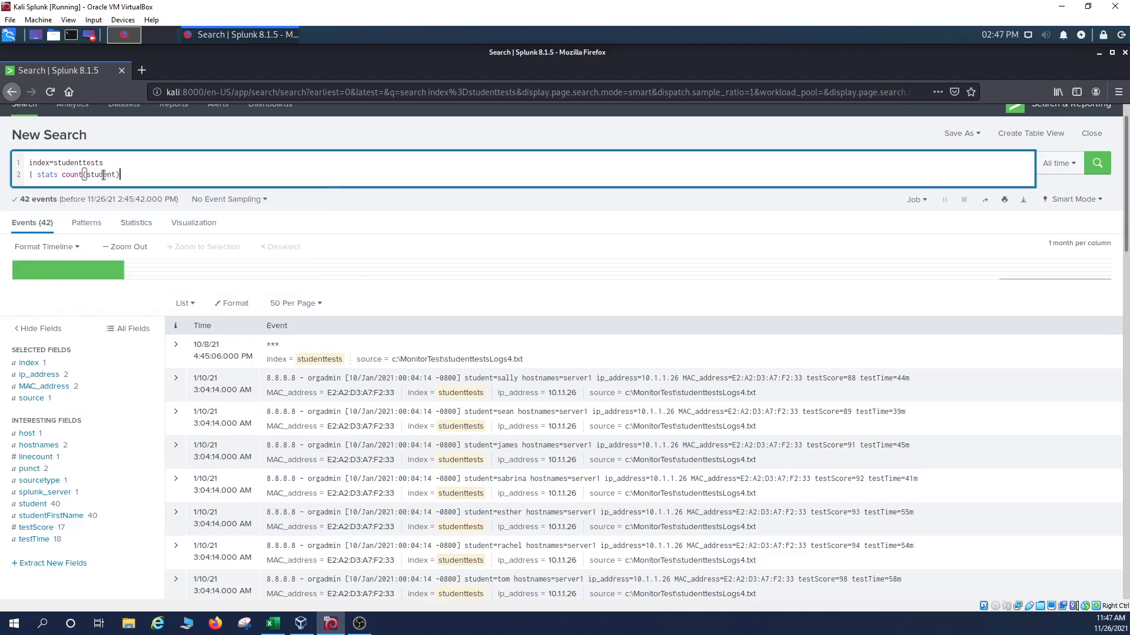
key("Return")
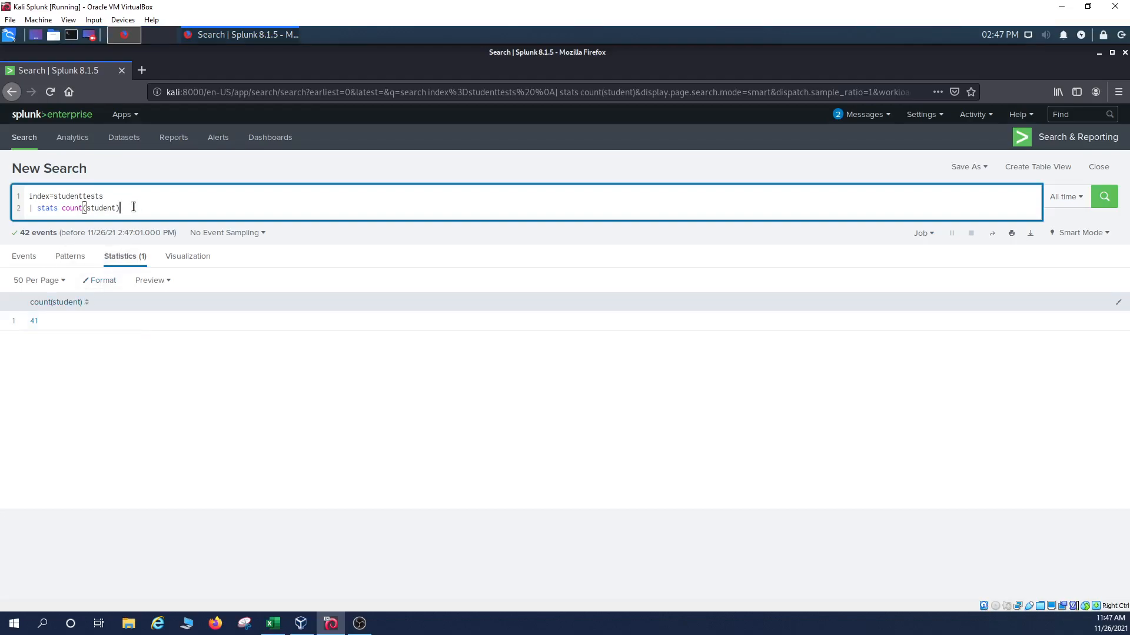
left_click_drag(121, 207, 30, 208)
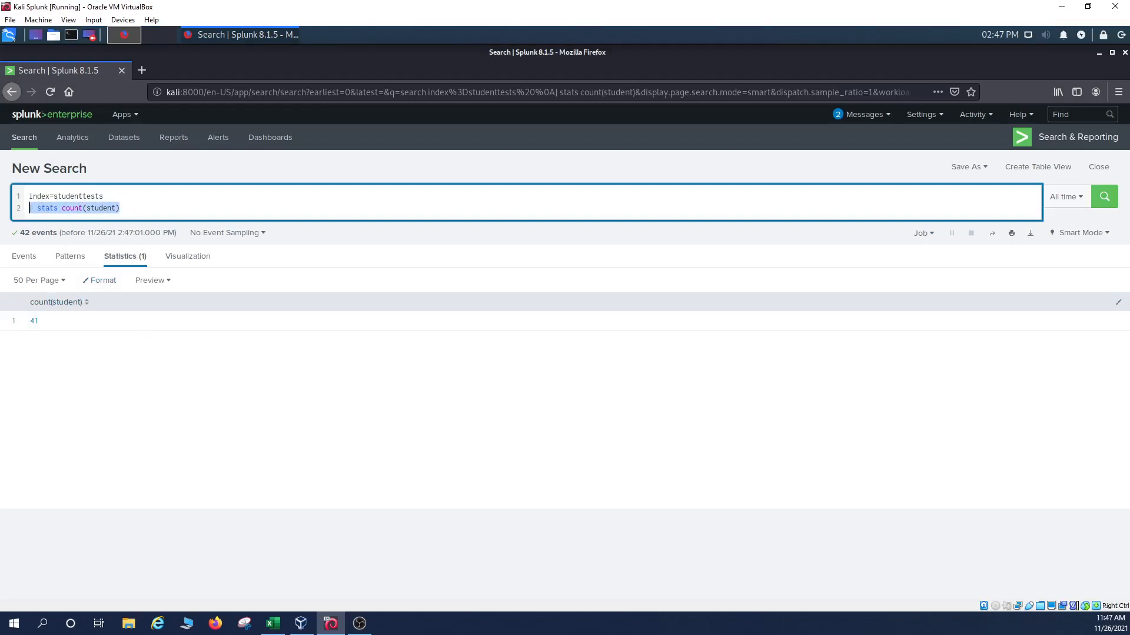
left_click(273, 625)
left_click(144, 469)
left_click(135, 420)
left_click(126, 385)
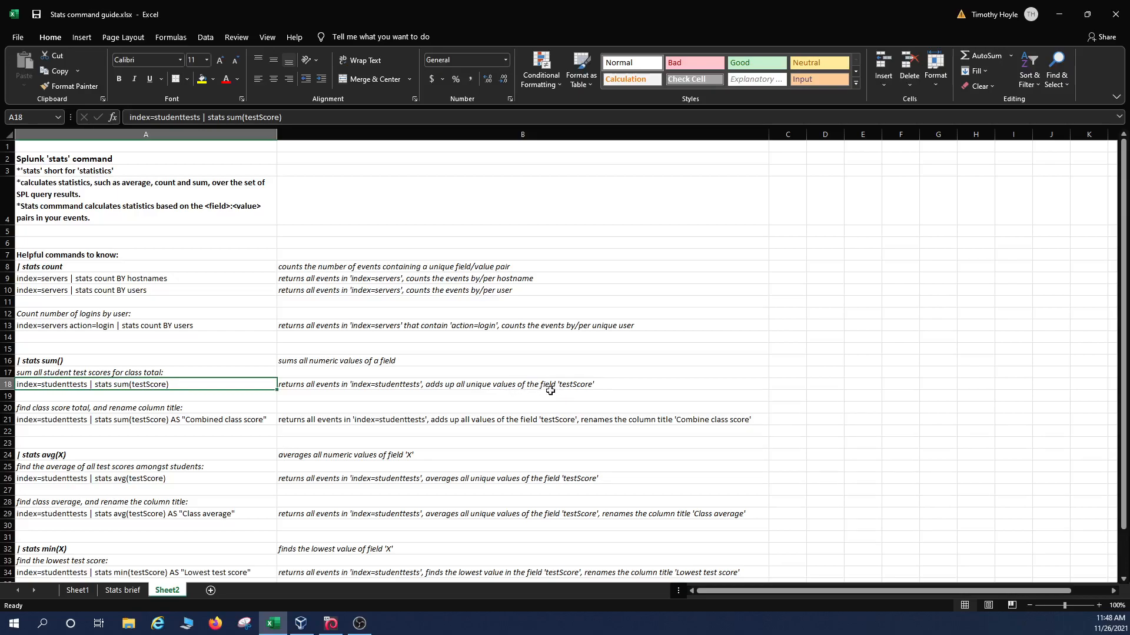
Replace the count line with '| stats sum(testScore)' and run it for a total of 3629.
left_click(1066, 17)
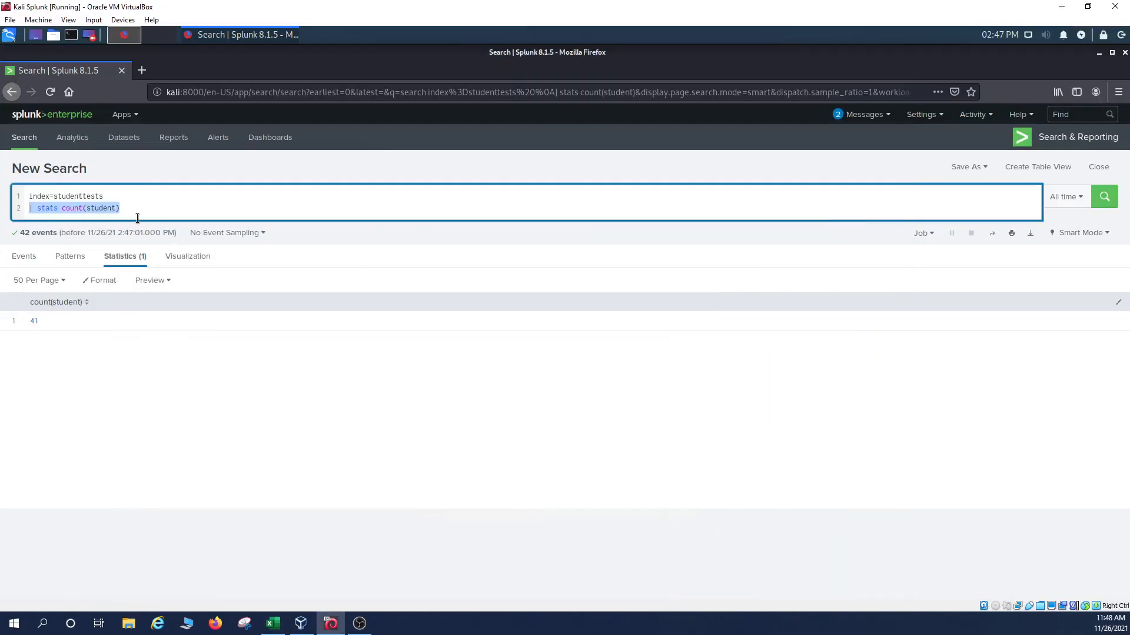
key("BackSpace")
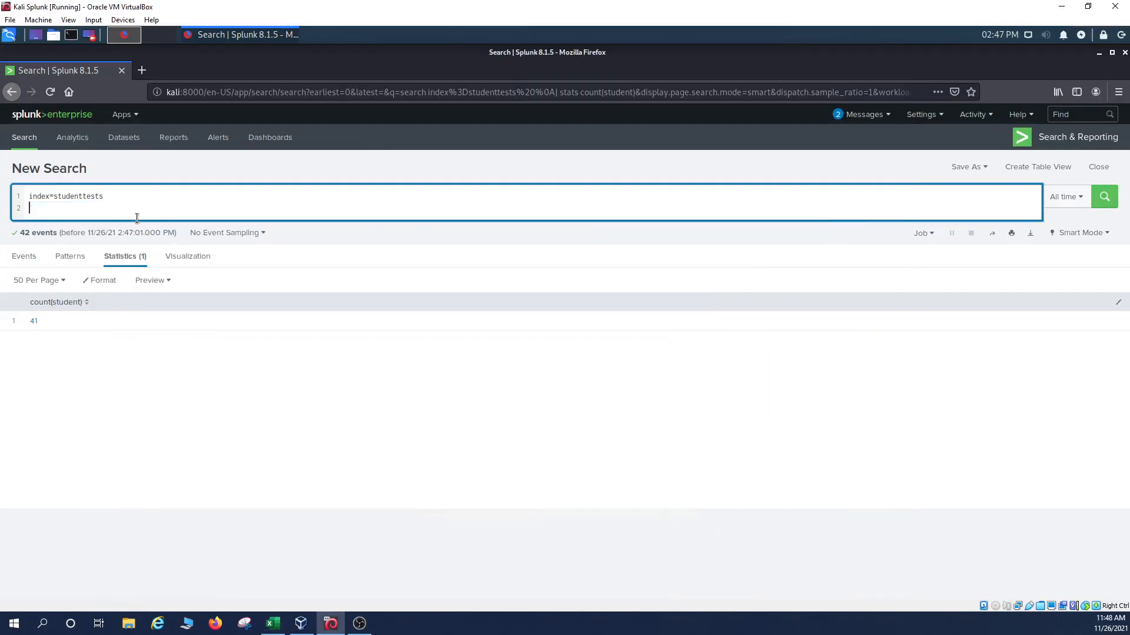
type("| stats ")
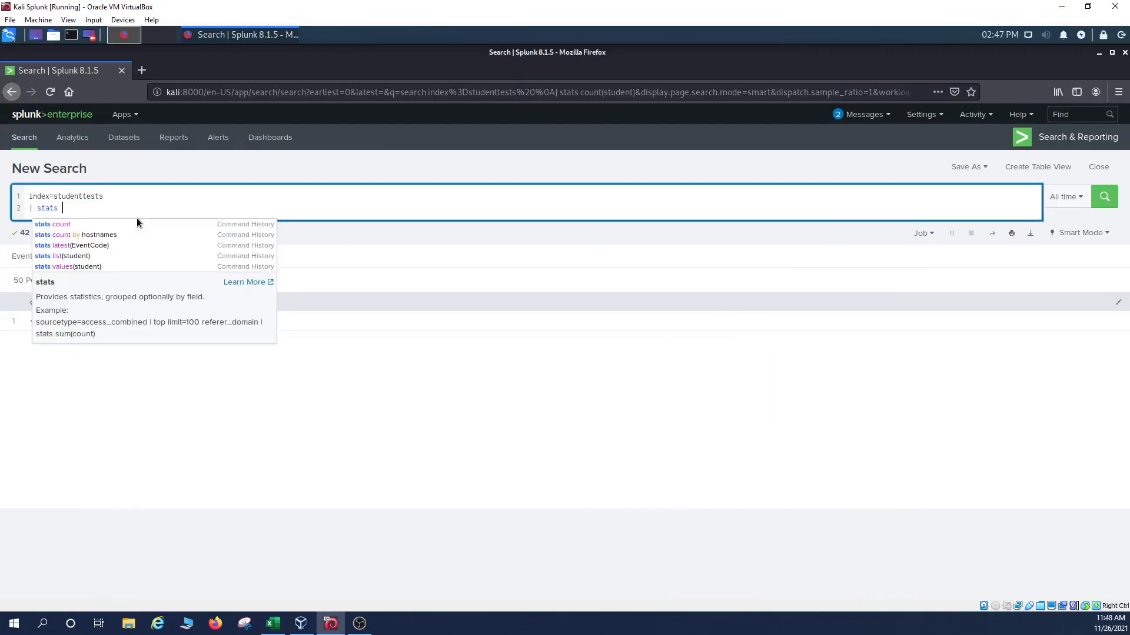
type("sum(testScore)")
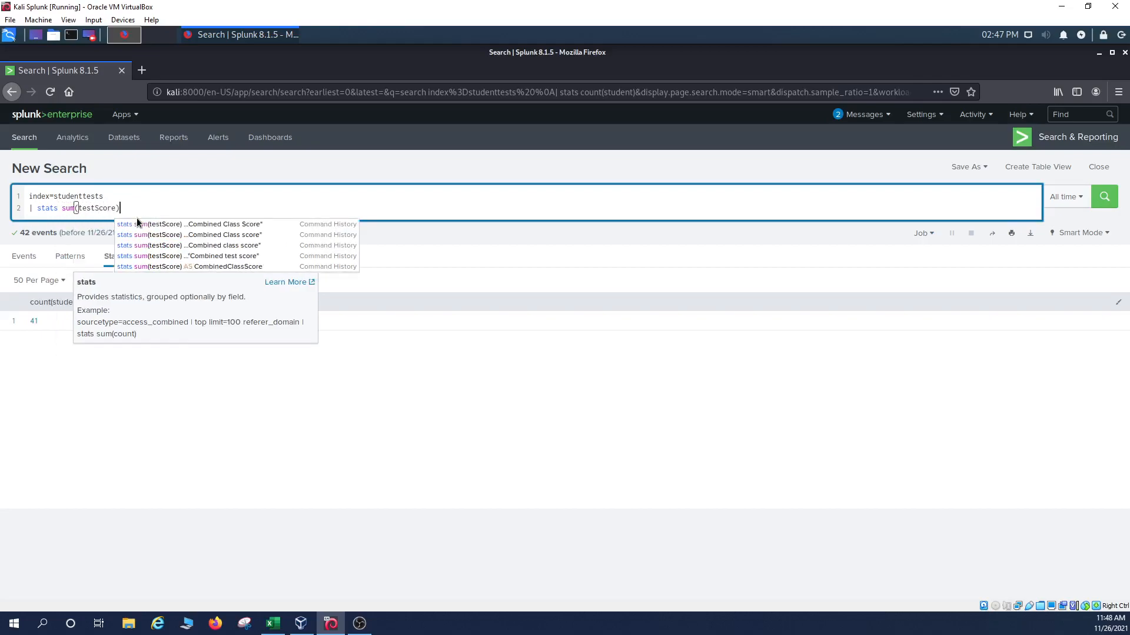
key("Return")
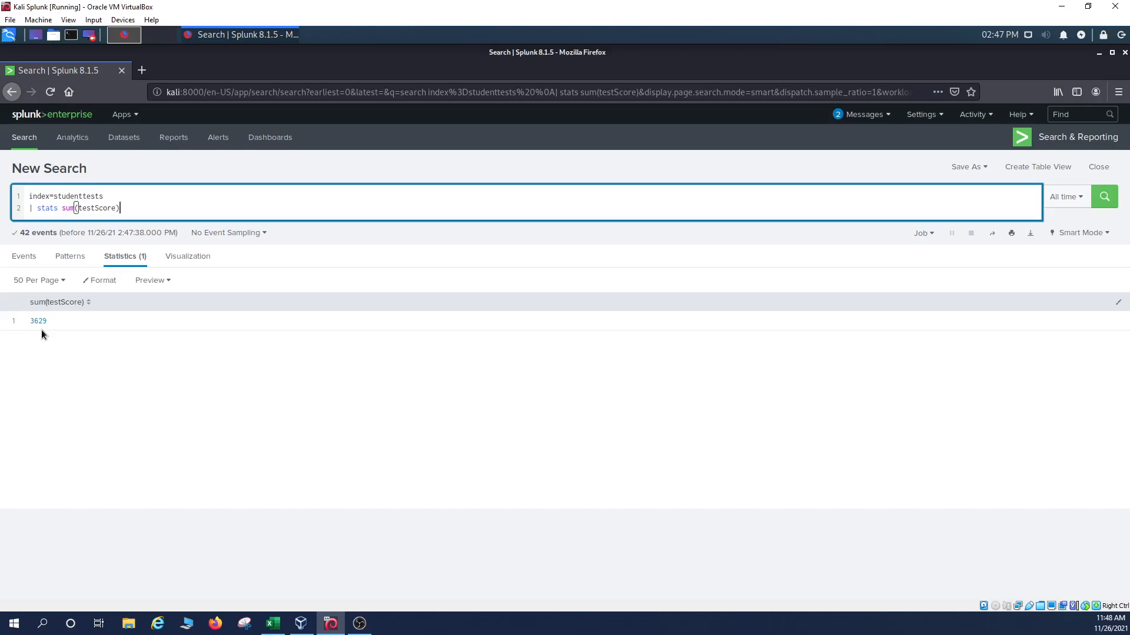
left_click(273, 623)
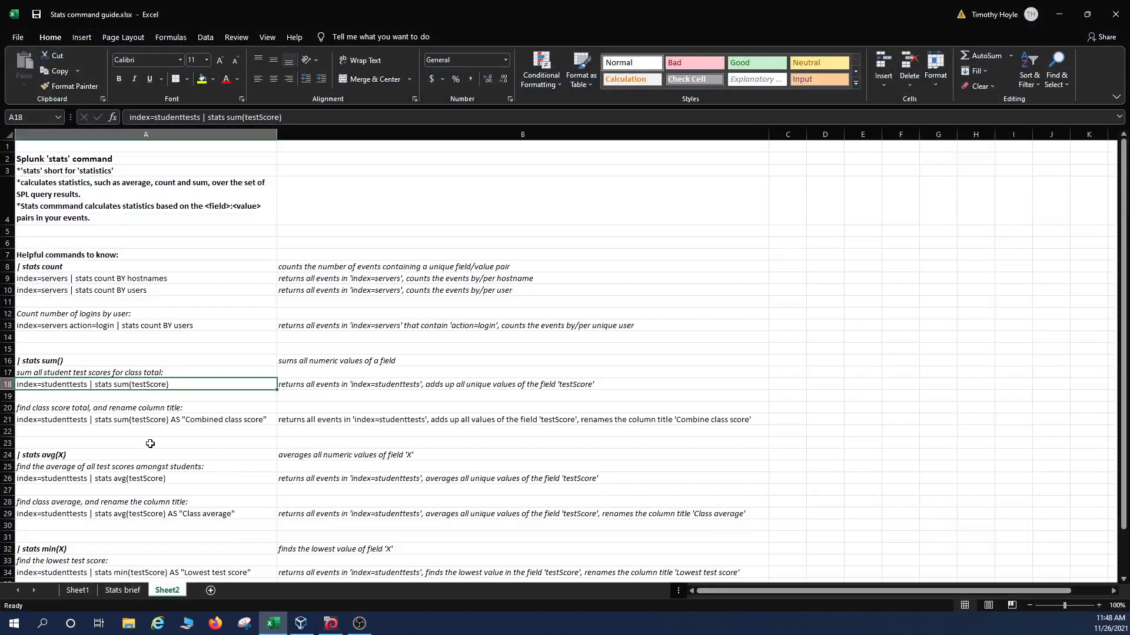
left_click(163, 421)
key("Up")
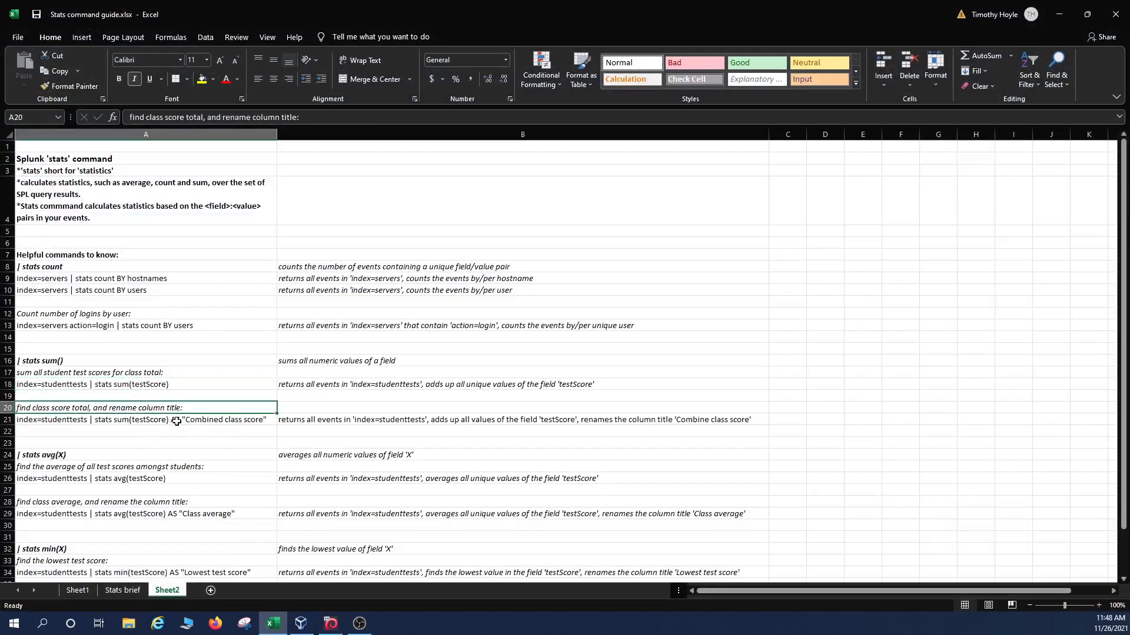
left_click(188, 424)
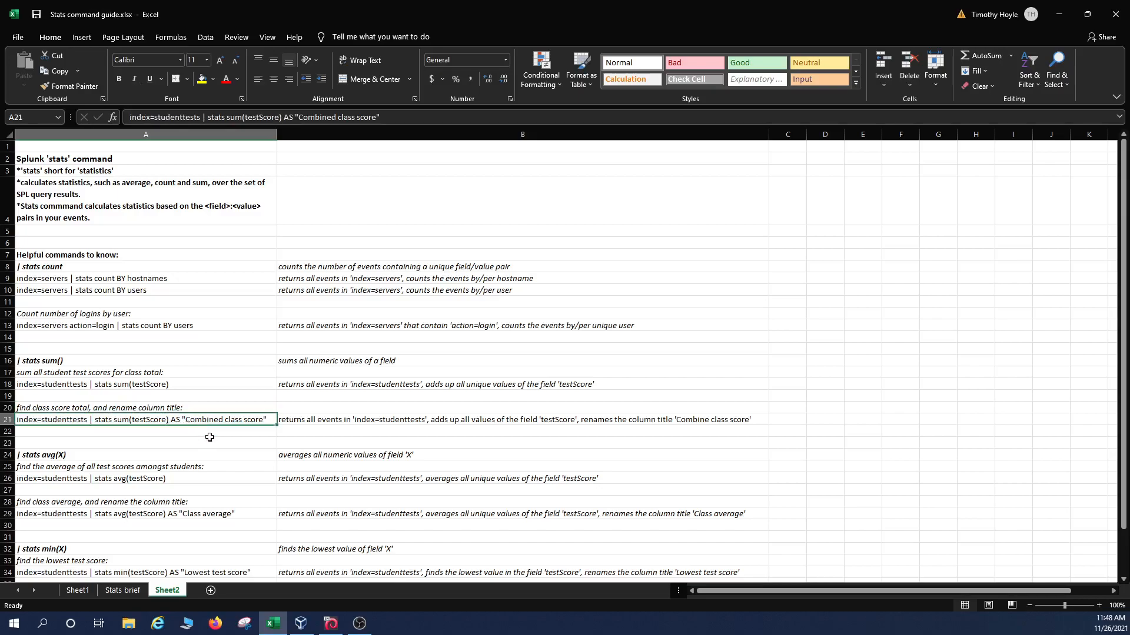
left_click(331, 624)
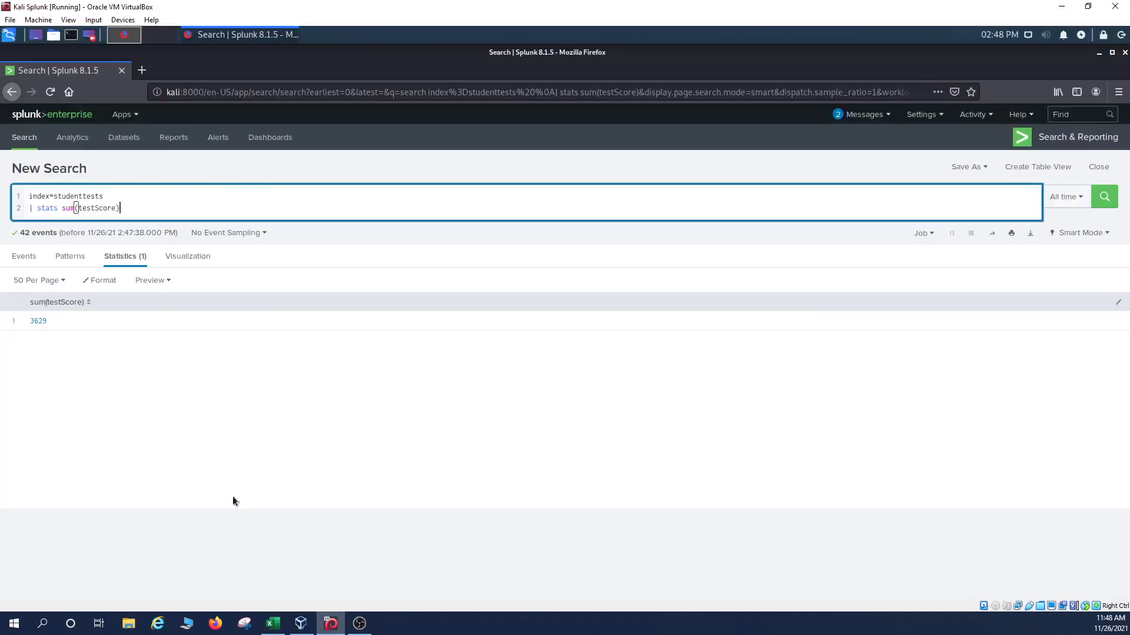
mouse_move(136, 213)
left_mouse_down()
mouse_move(36, 208)
mouse_move(123, 209)
left_mouse_up()
left_click(274, 624)
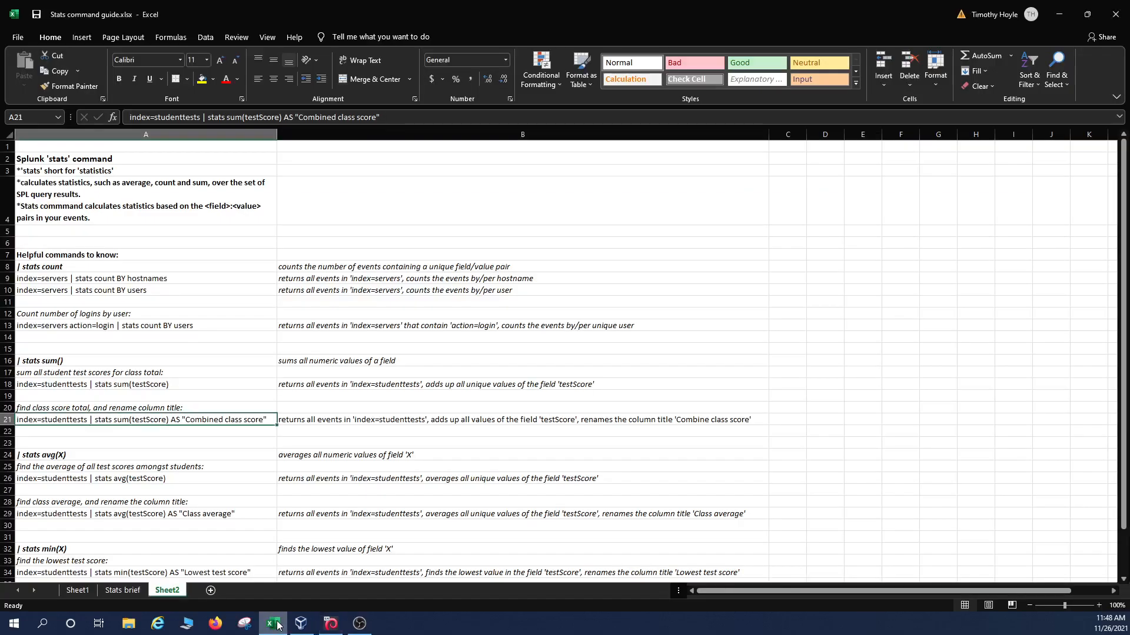
Append AS "Combined class score" to the stats sum line and rerun the search.
left_click(274, 623)
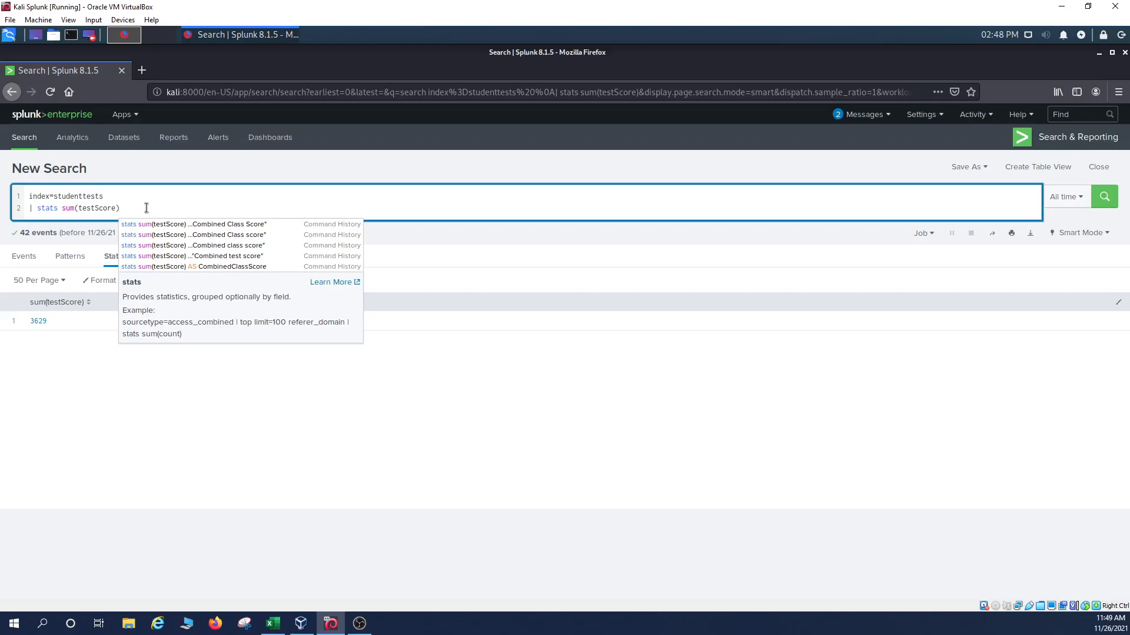
type("AS")
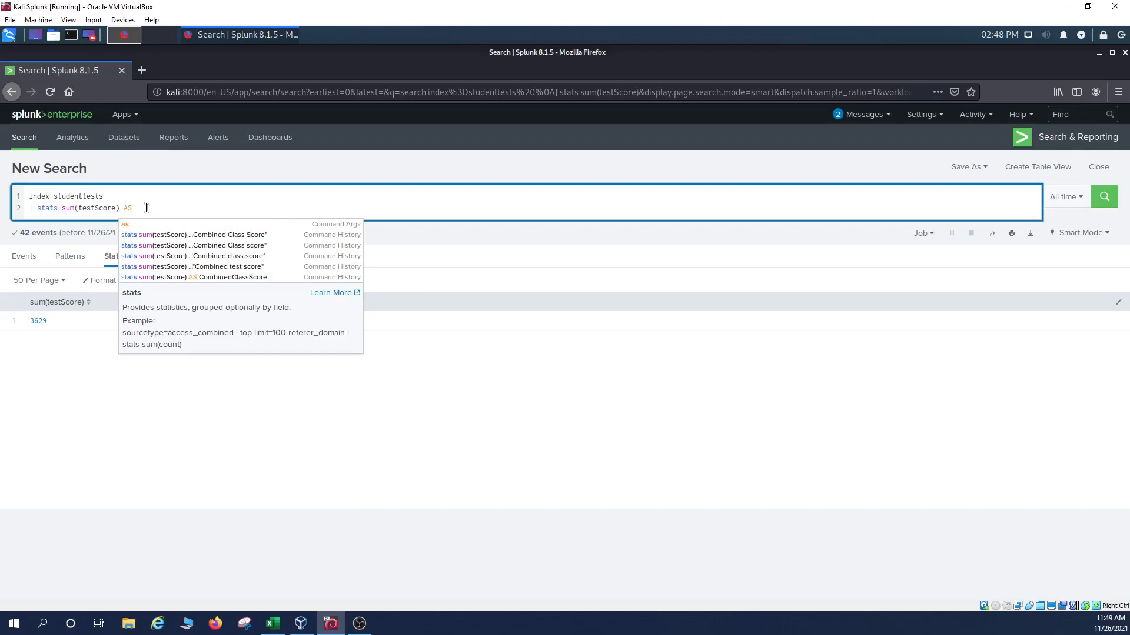
type(" \"Com")
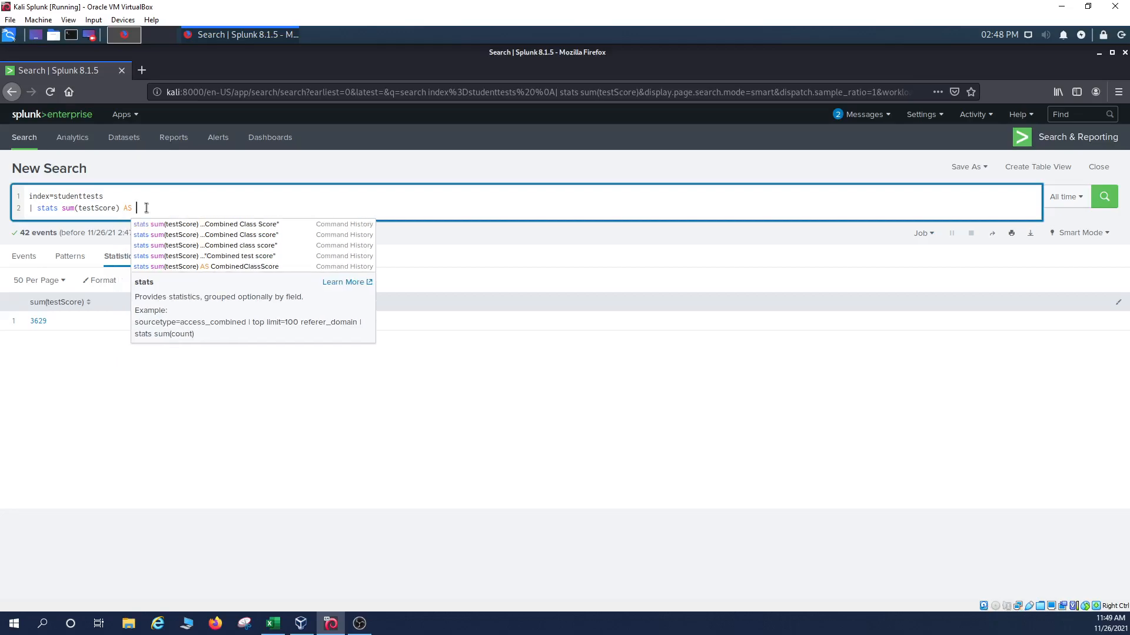
type("bin")
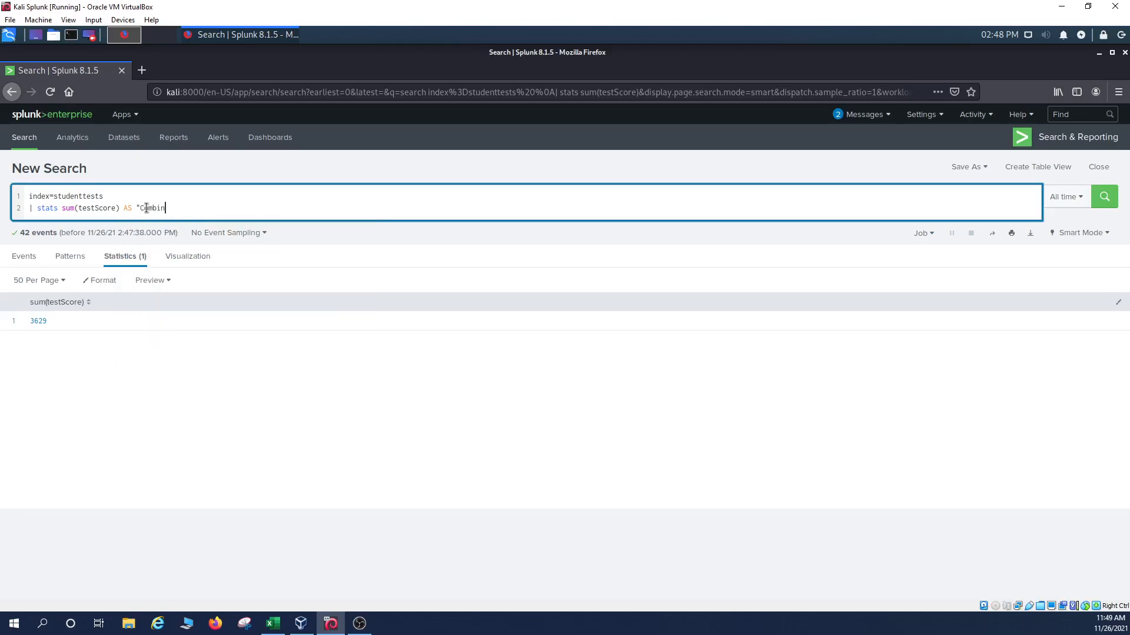
type("ed class score\"")
key("Return")
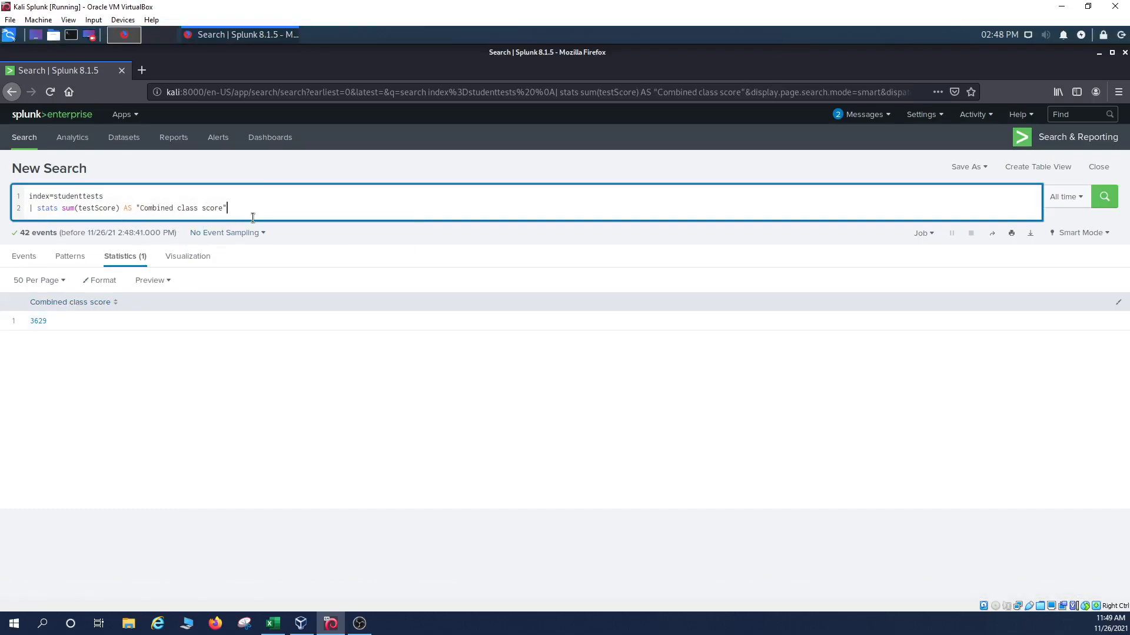
Rerun with the column name unquoted, producing an invalid 'class' argument error.
key("Left")
key("Left")
key("Left")
key("BackSpace")
key("Return")
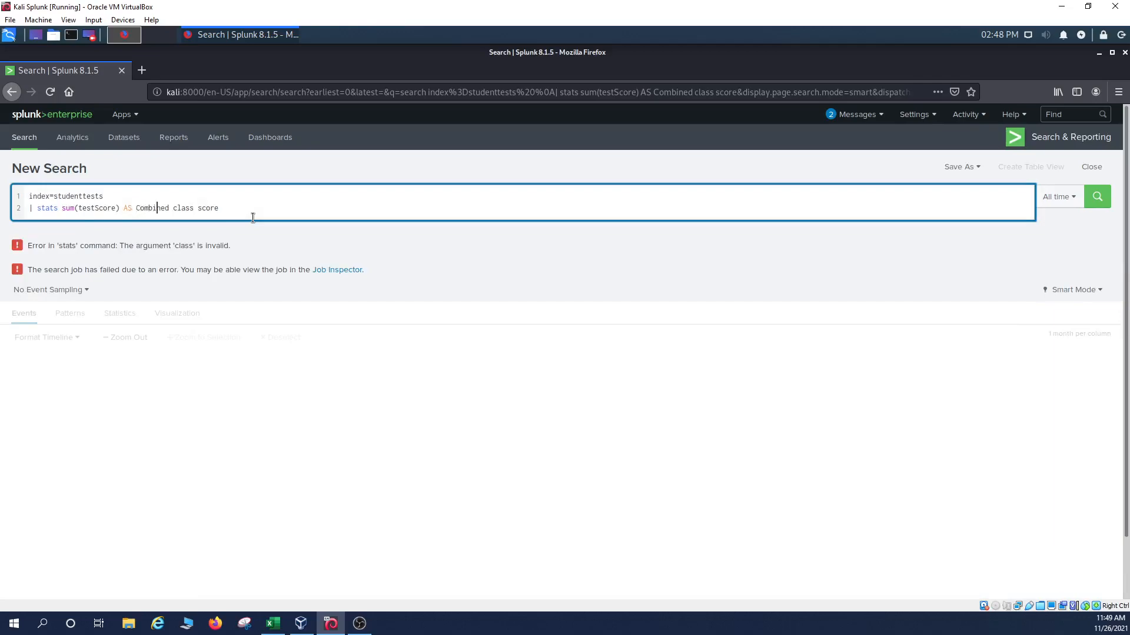
Try the column name as Combinedclassscore without spaces and rerun.
key("BackSpace")
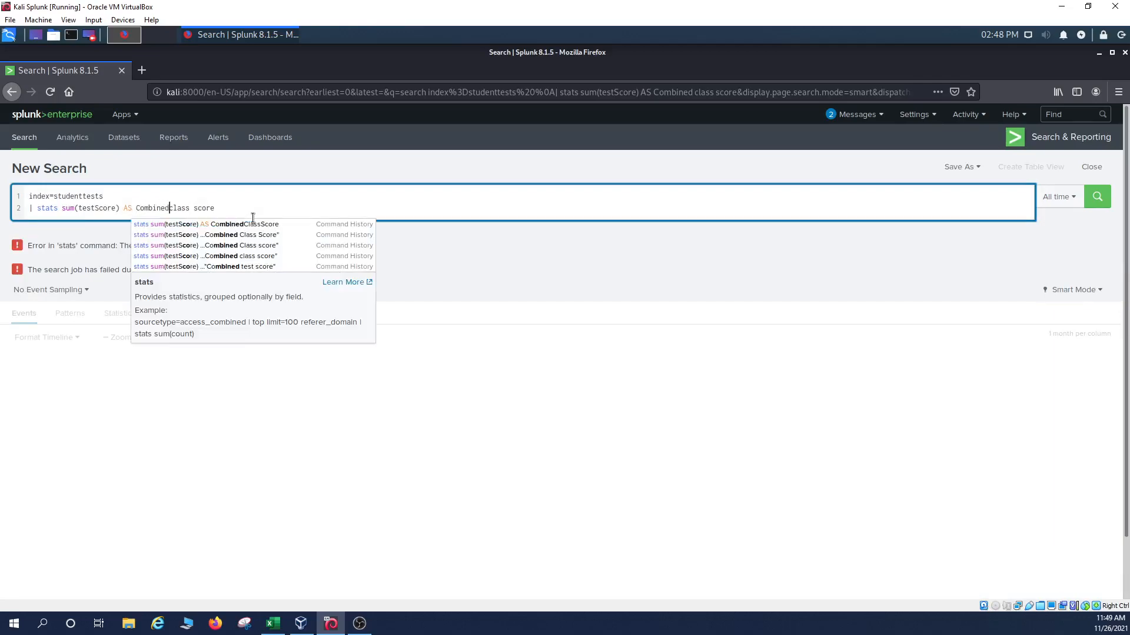
key("Right")
key("Right")
key("Right")
key("Right")
key("Right")
key("Right")
key("BackSpace")
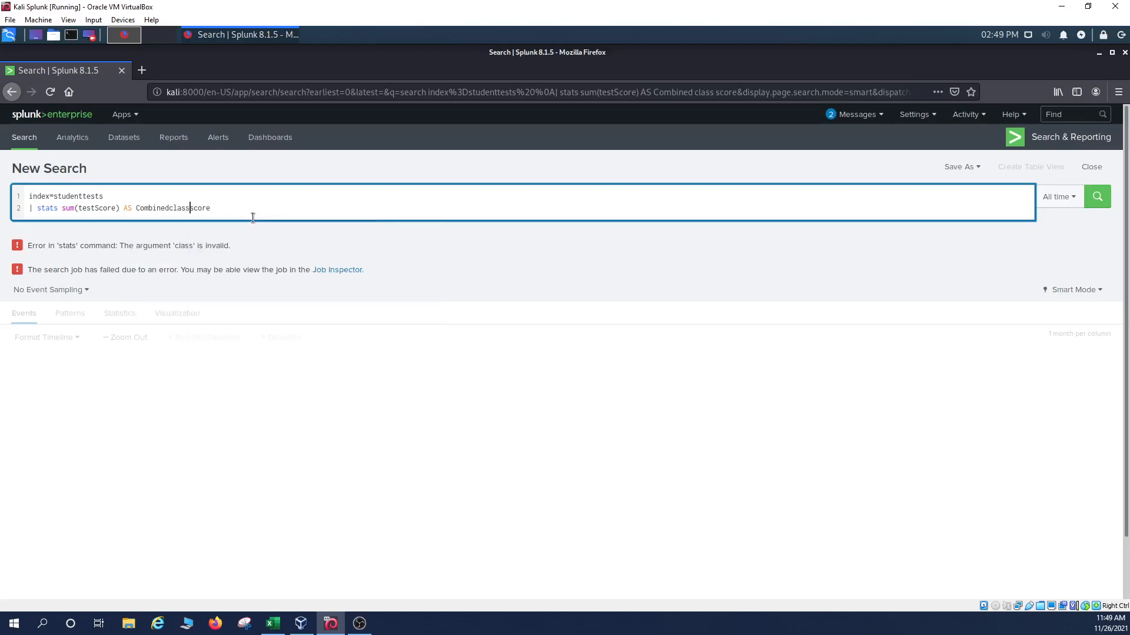
key("Return")
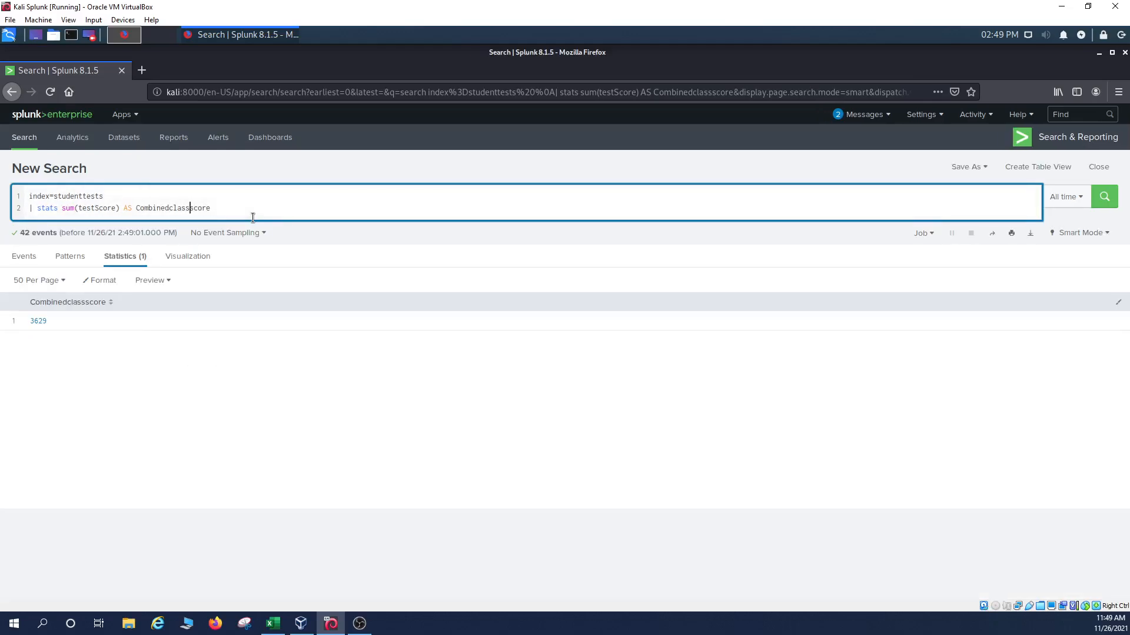
Restore the spaces and closing quote so the column reads "Combined class score", and rerun.
left_click(169, 209)
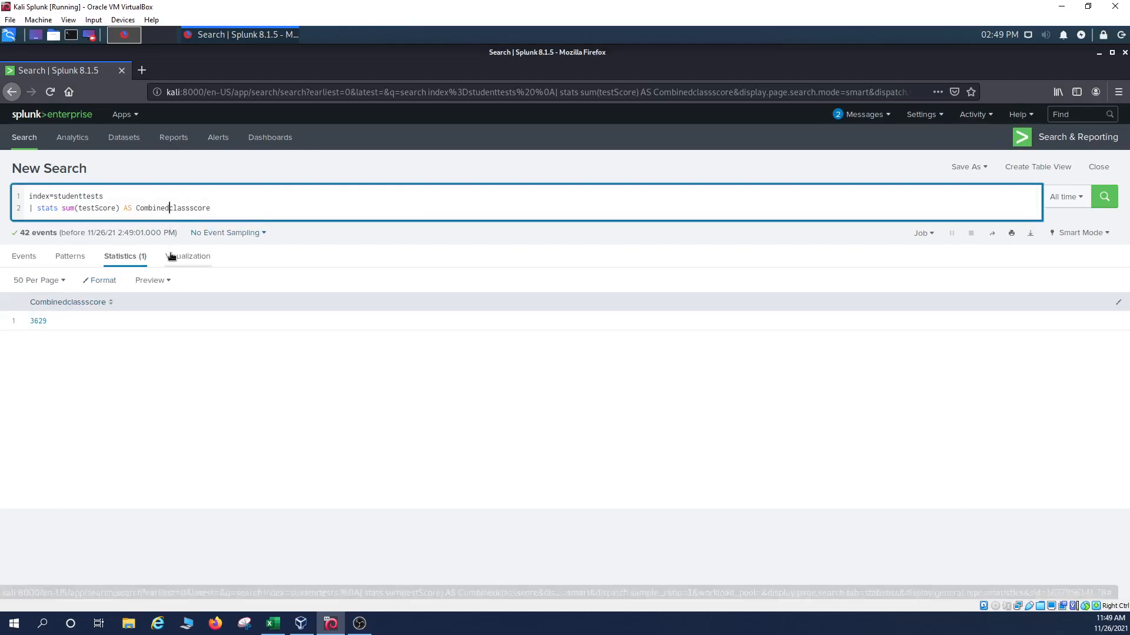
left_click(193, 210)
left_click(225, 205)
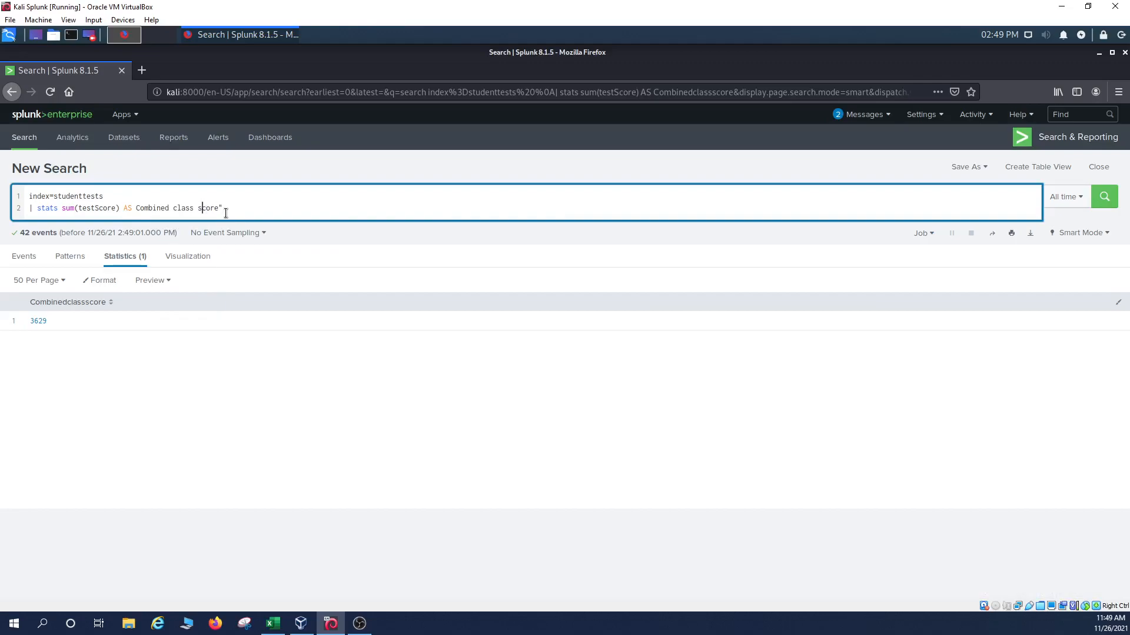
type("\"")
key("Return")
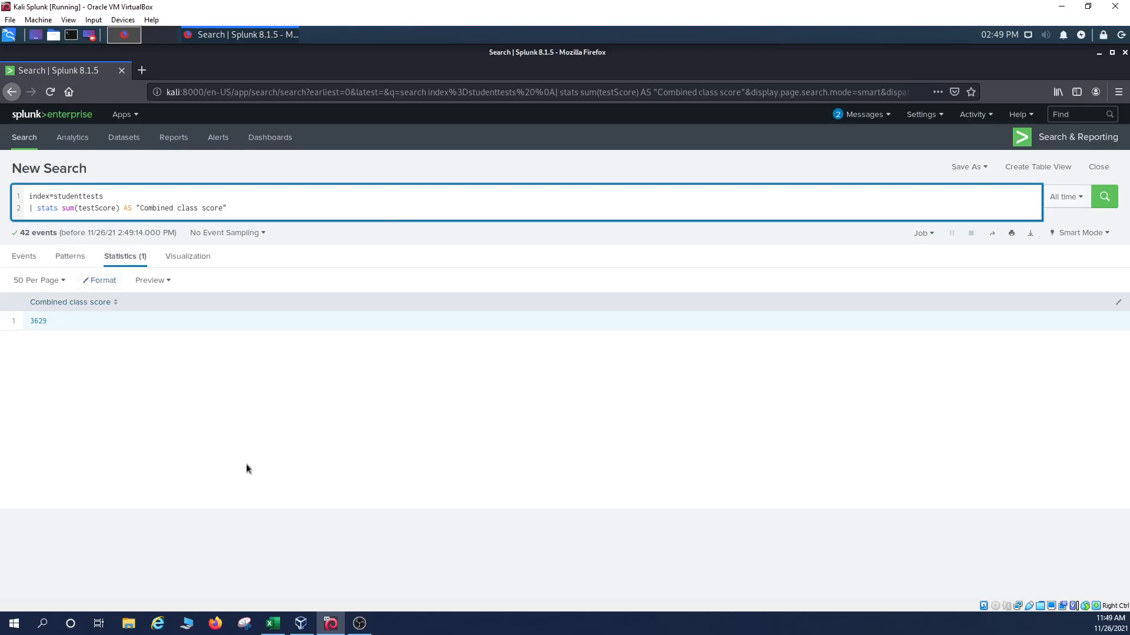
left_click(273, 627)
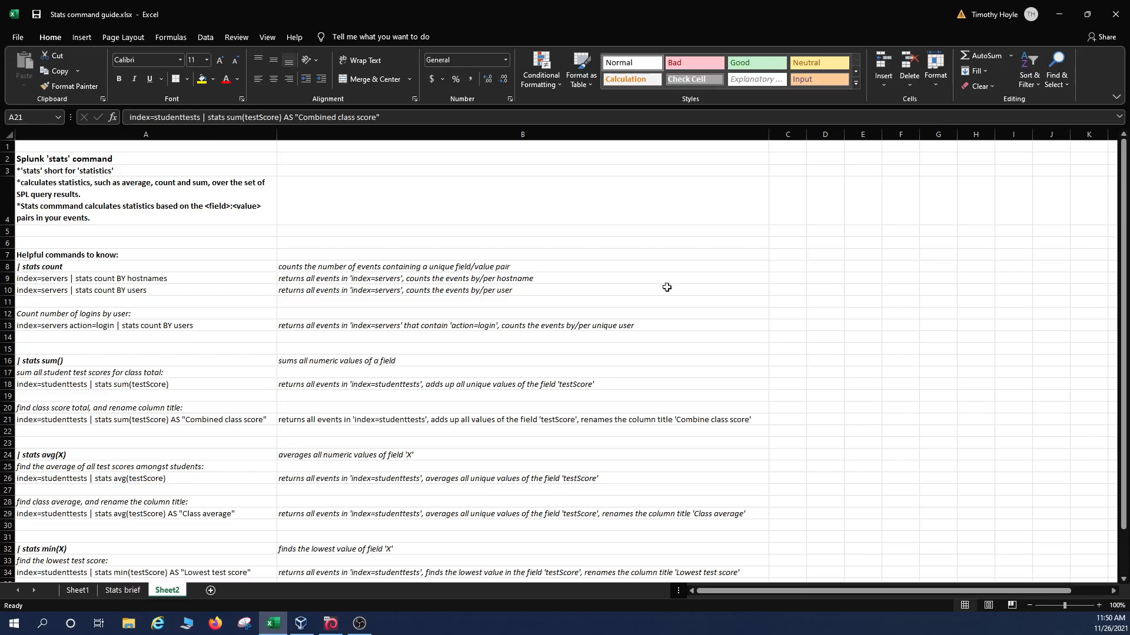
Replace the sum clause with avg(testScore) and run the search.
left_click(1061, 20)
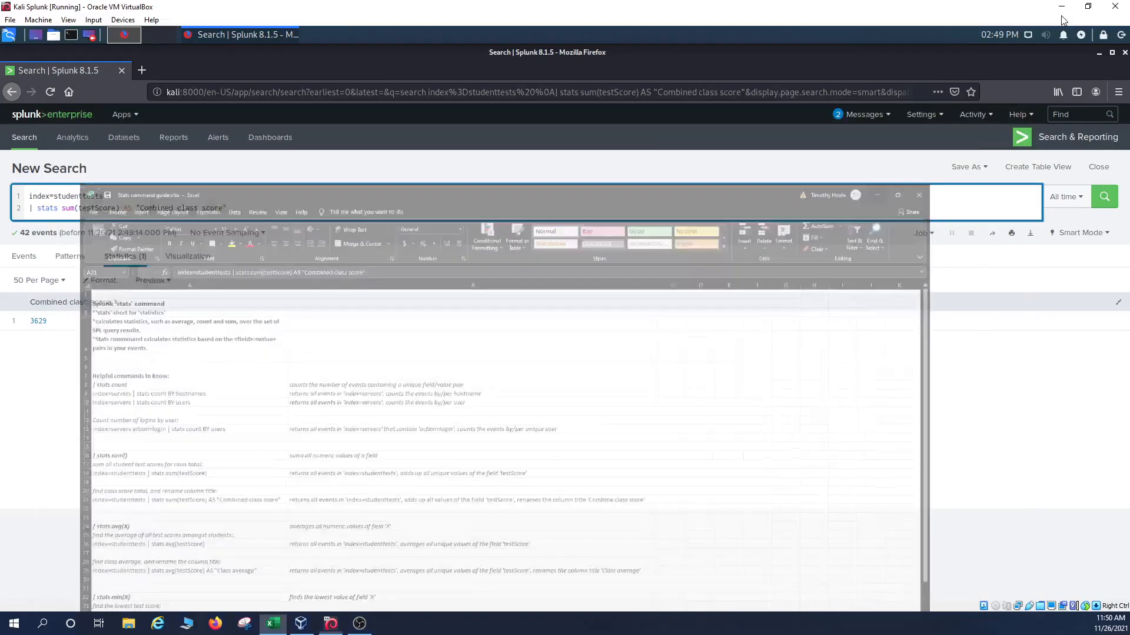
left_click_drag(234, 207, 63, 209)
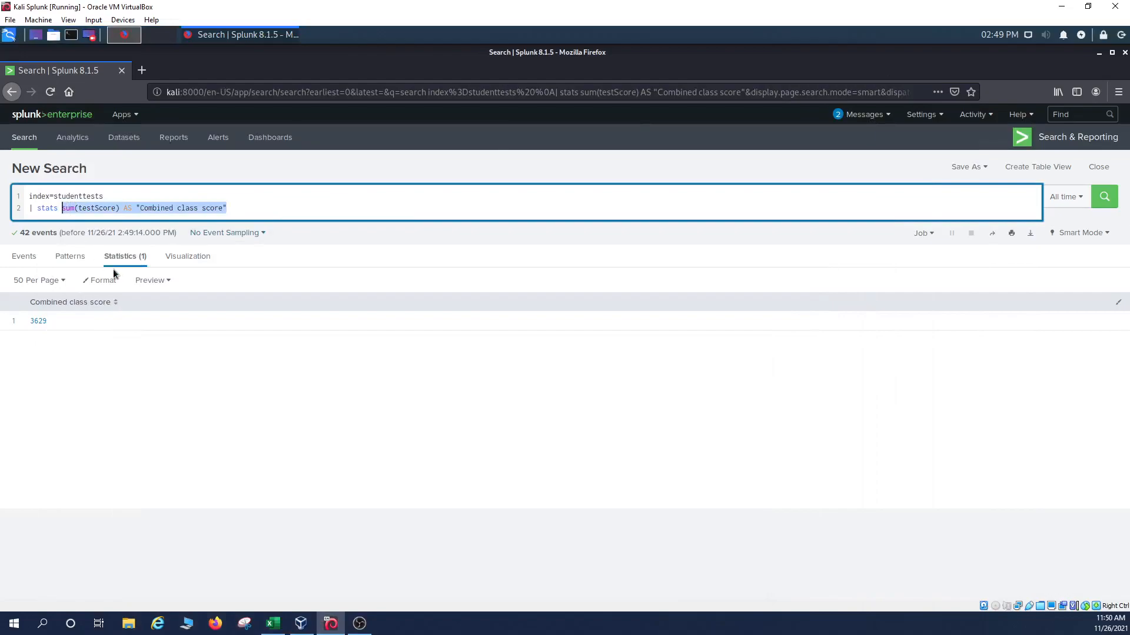
type("avg(")
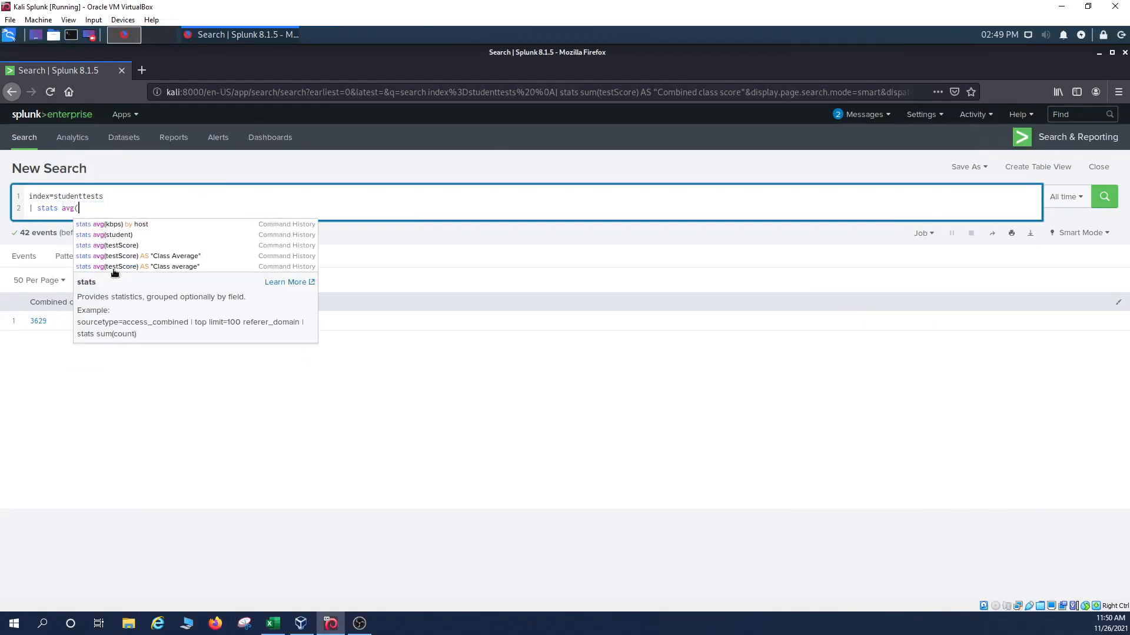
type("testSc")
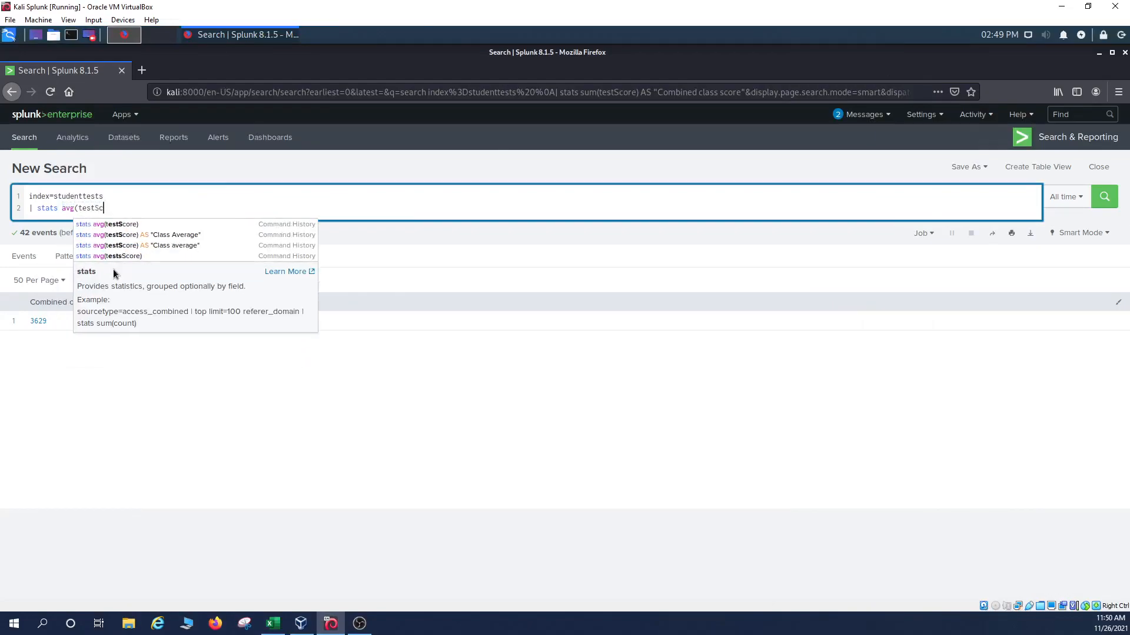
type("ore)")
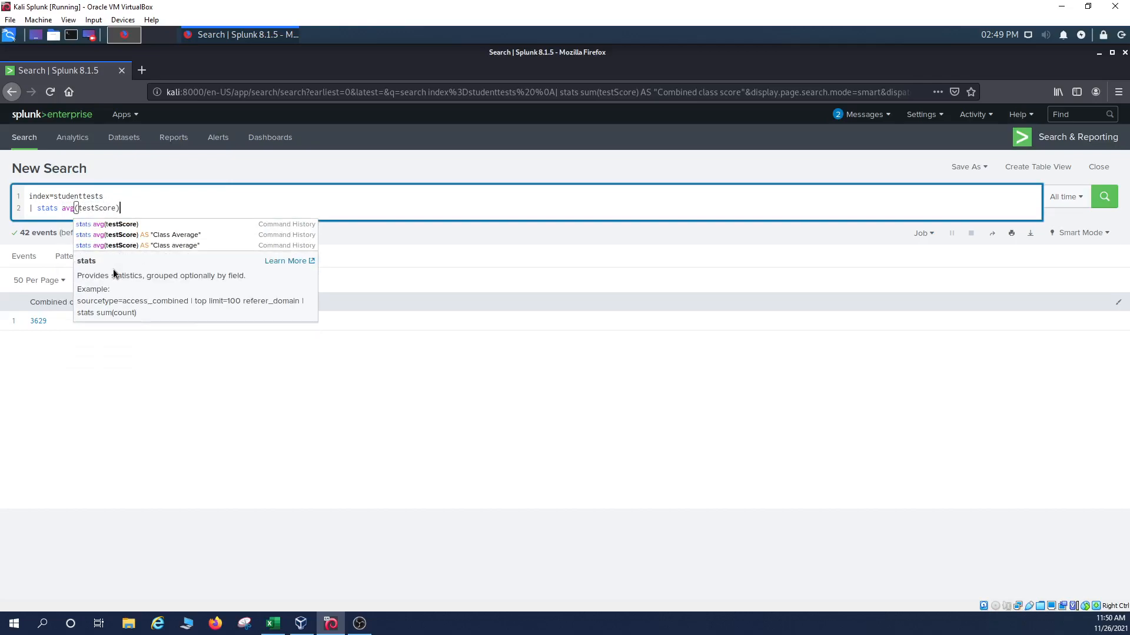
key("Return")
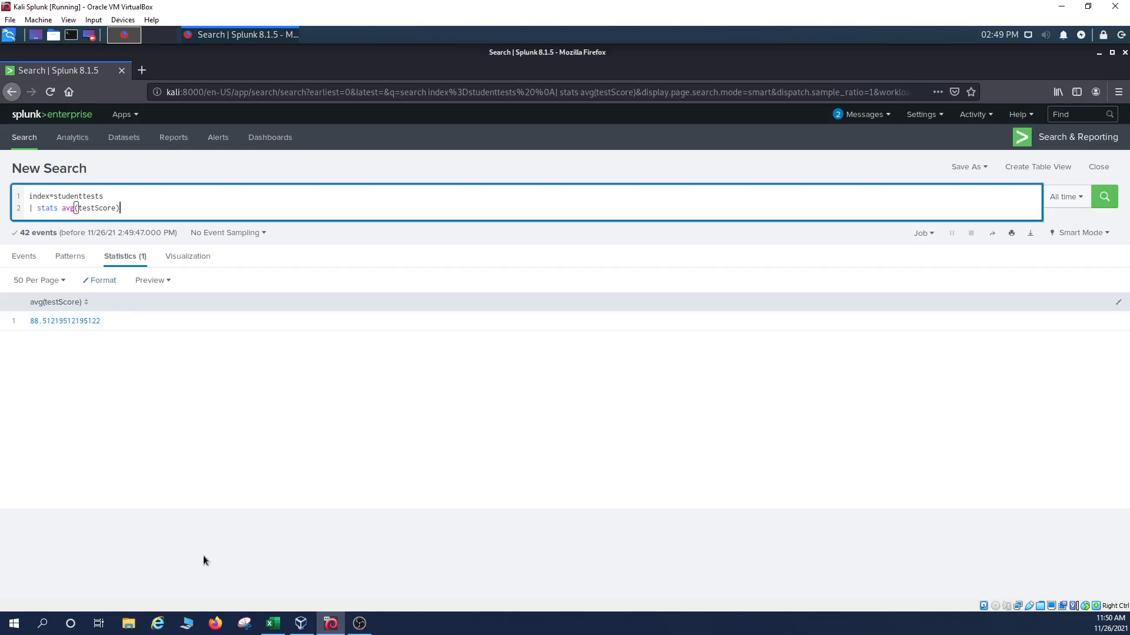
Rename the average column to "Class Average", showing 88.51219512195122.
left_click(274, 624)
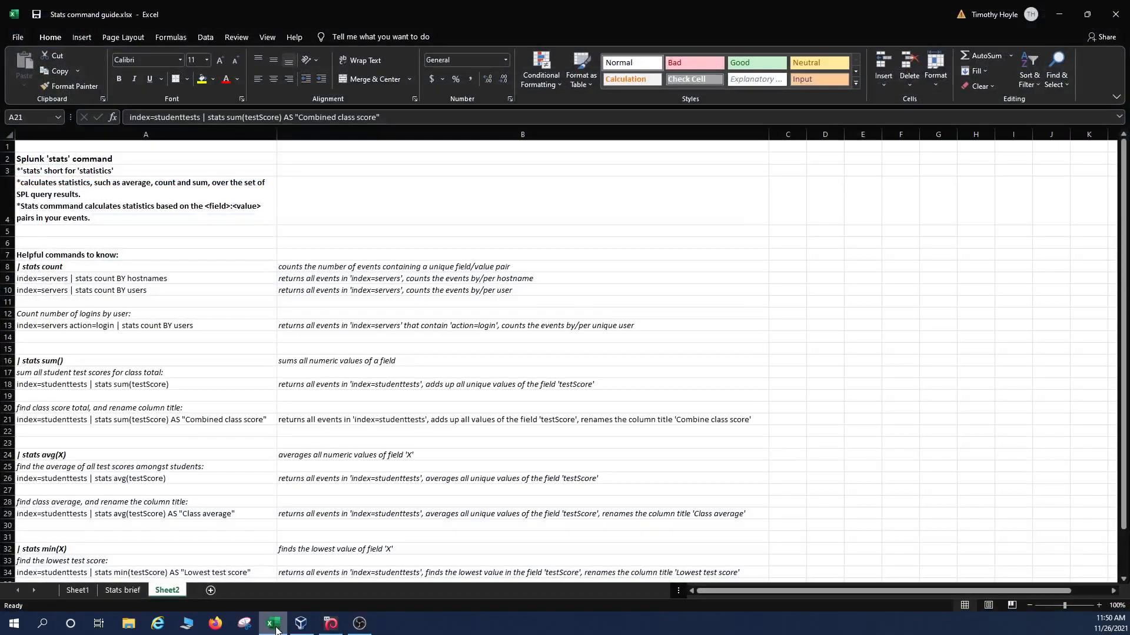
left_click(274, 623)
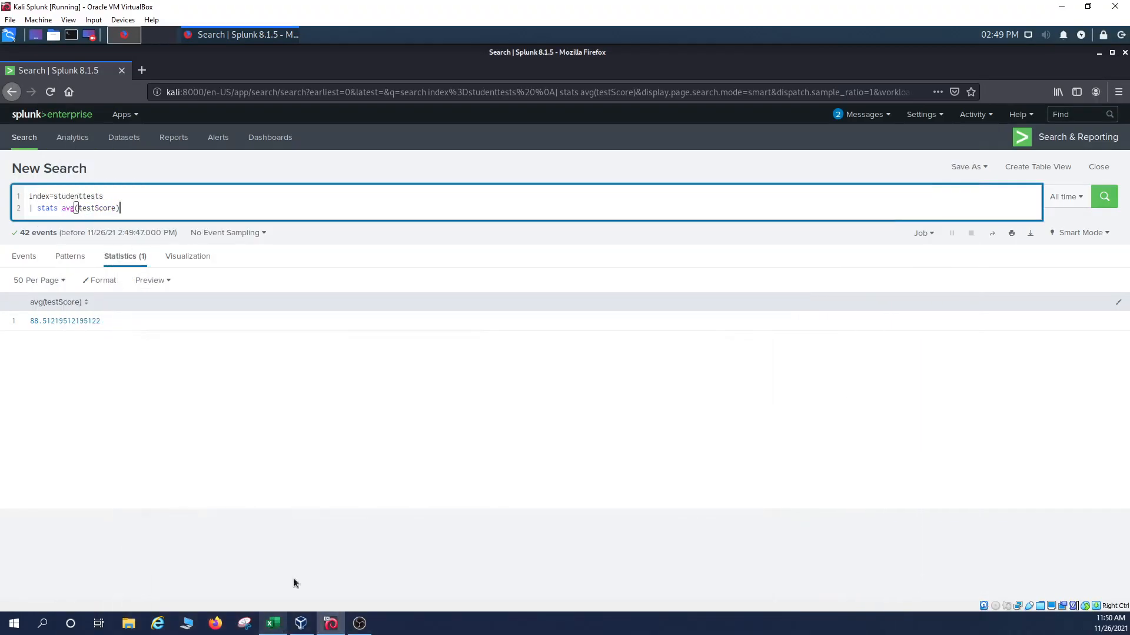
left_click(171, 215)
type("AS ")
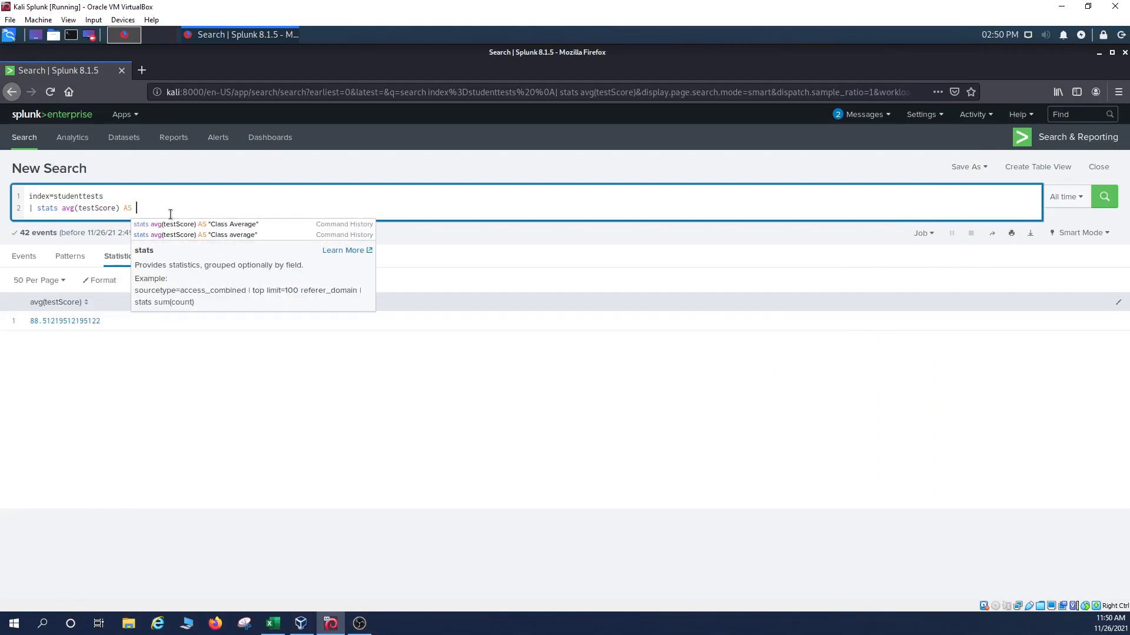
type("\"Class ")
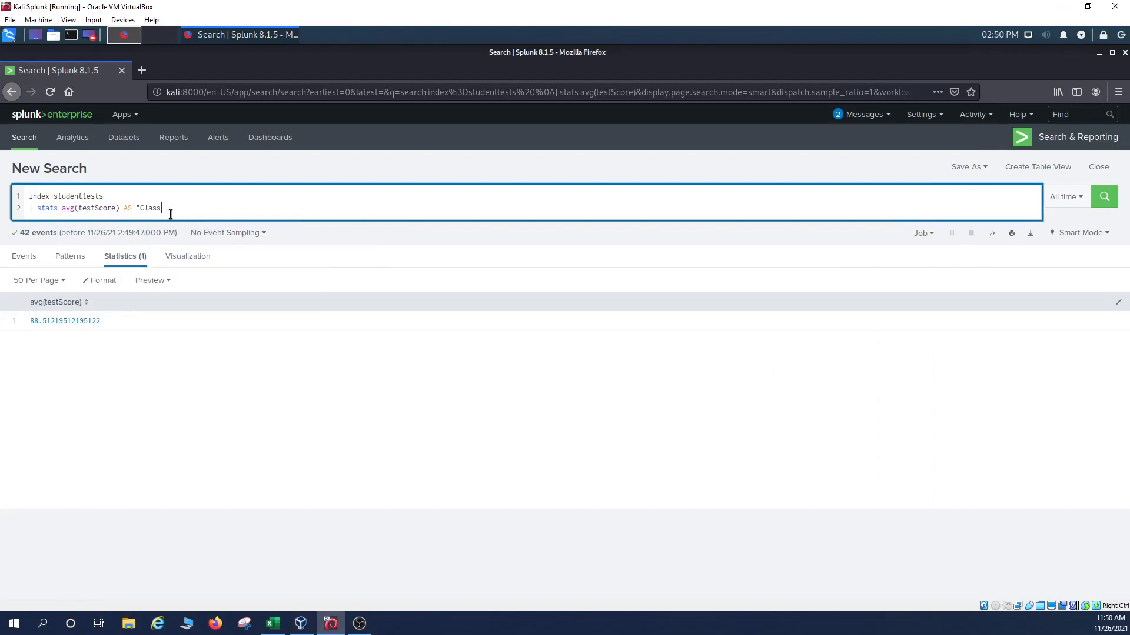
type("Average")
key("Return")
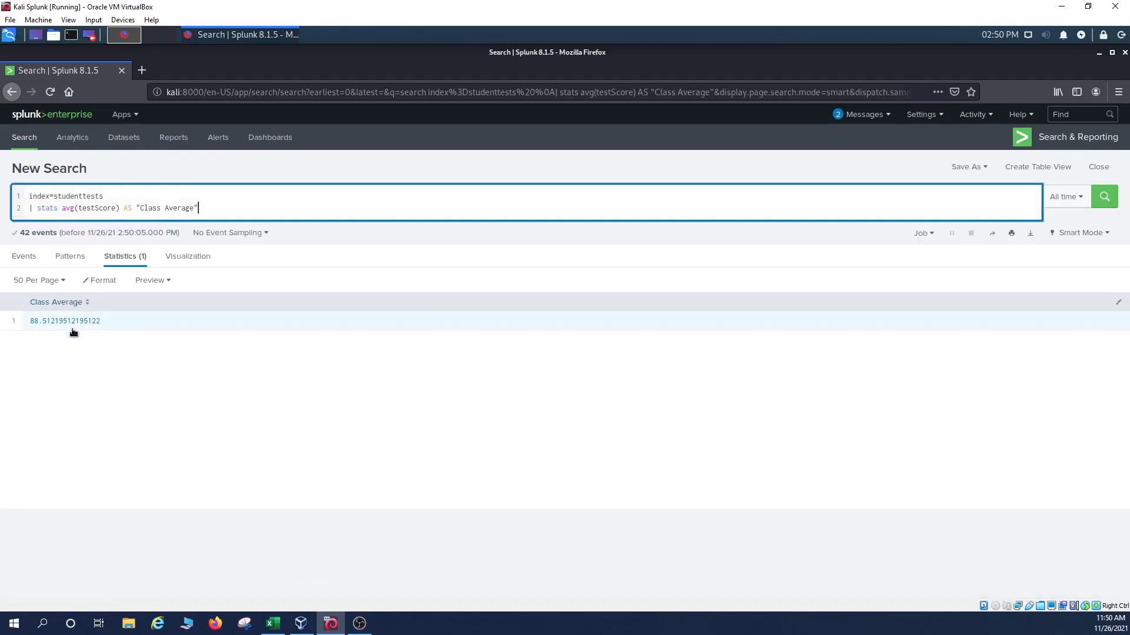
left_click(274, 624)
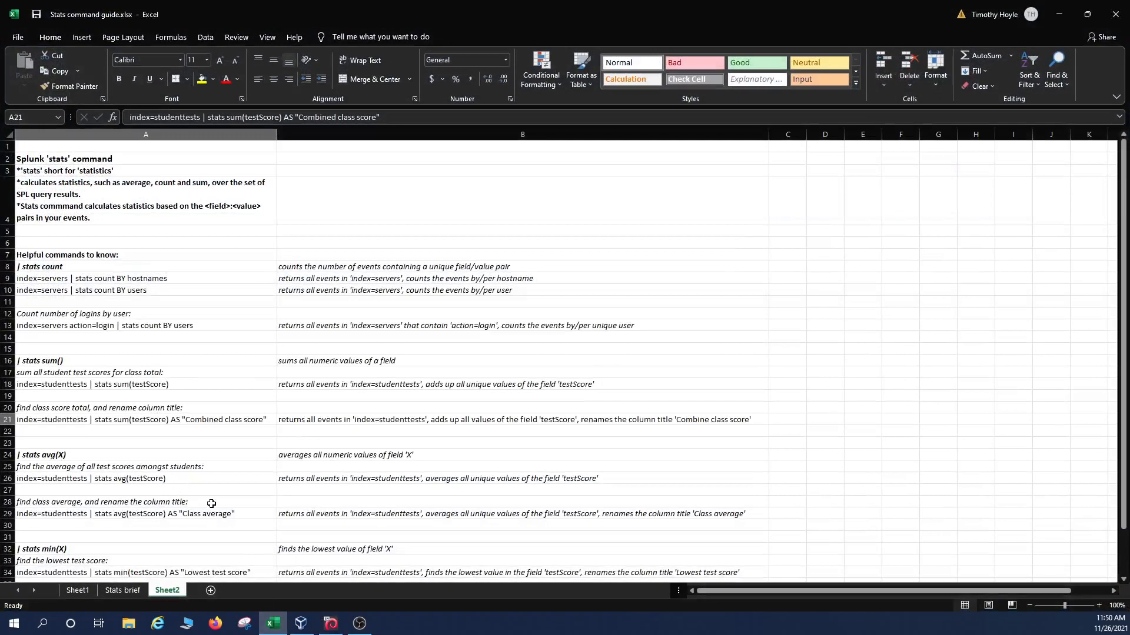
Read the guide's stats min(X) note in A33 for the lowest test score, then return to Splunk.
scroll(211, 504, "down", 3)
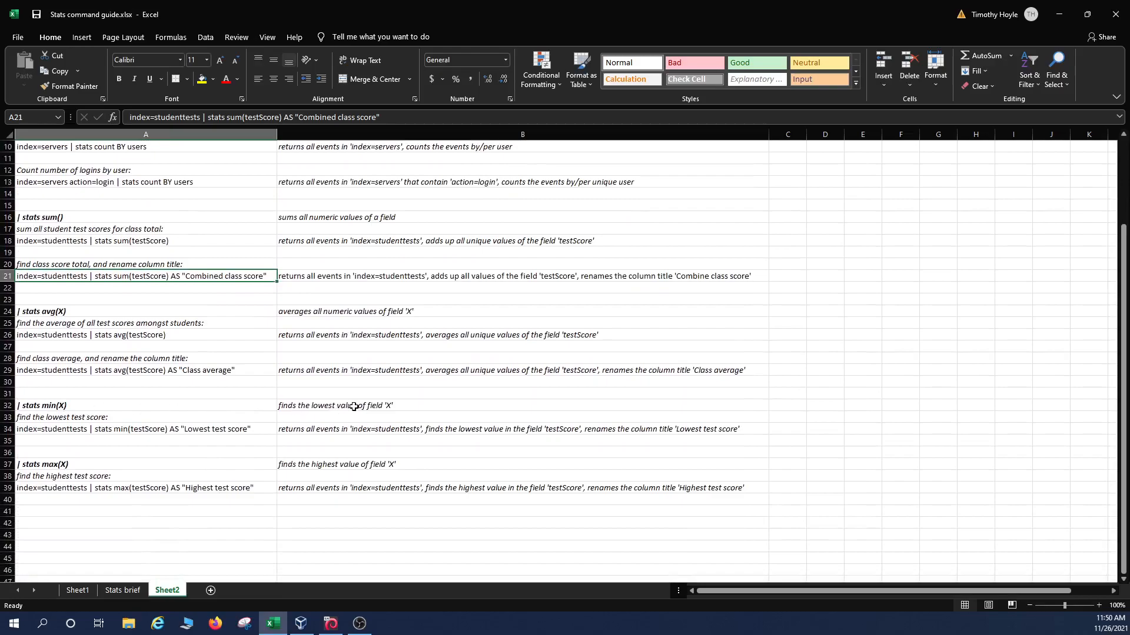
left_click(120, 421)
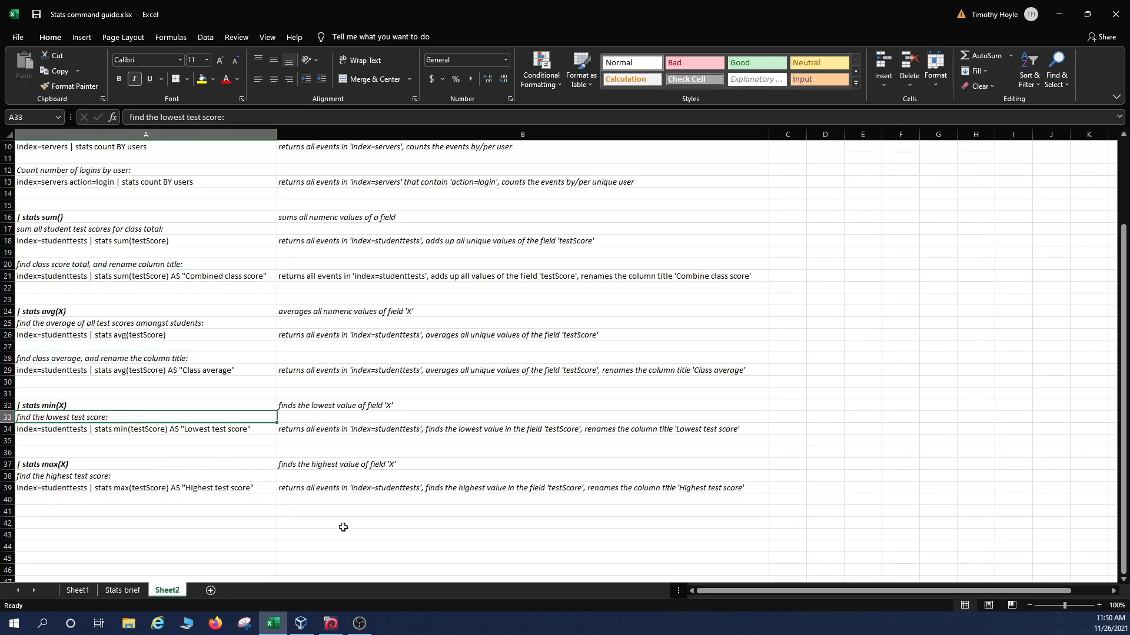
key("alt+Tab")
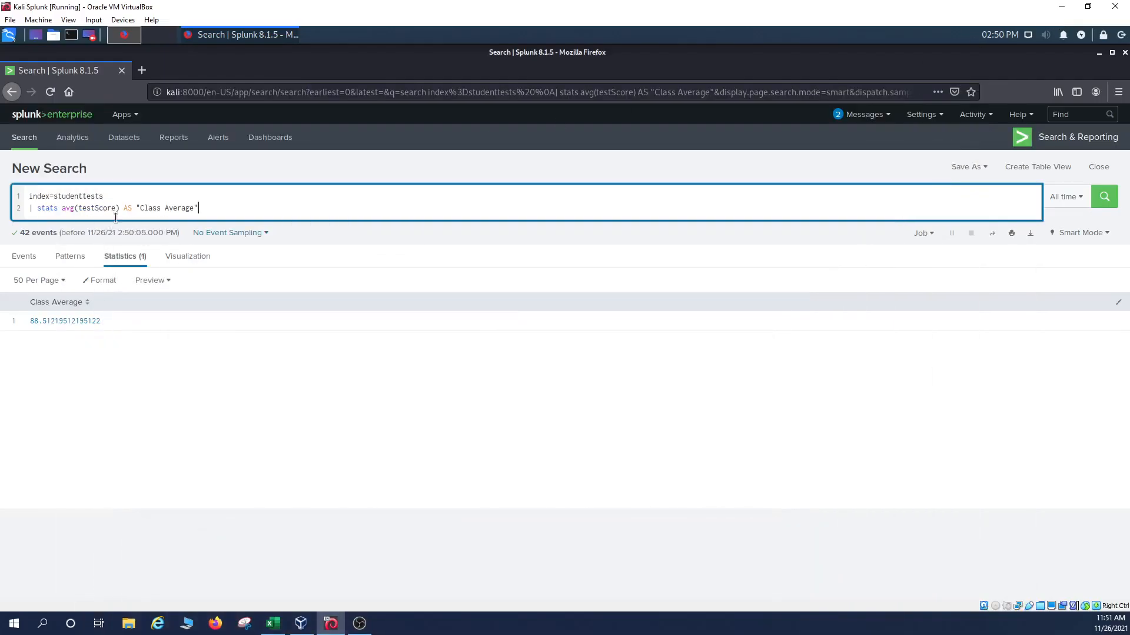
Change the search to stats min(testScore) AS "Lowest Score", showing 77.
left_click(79, 208)
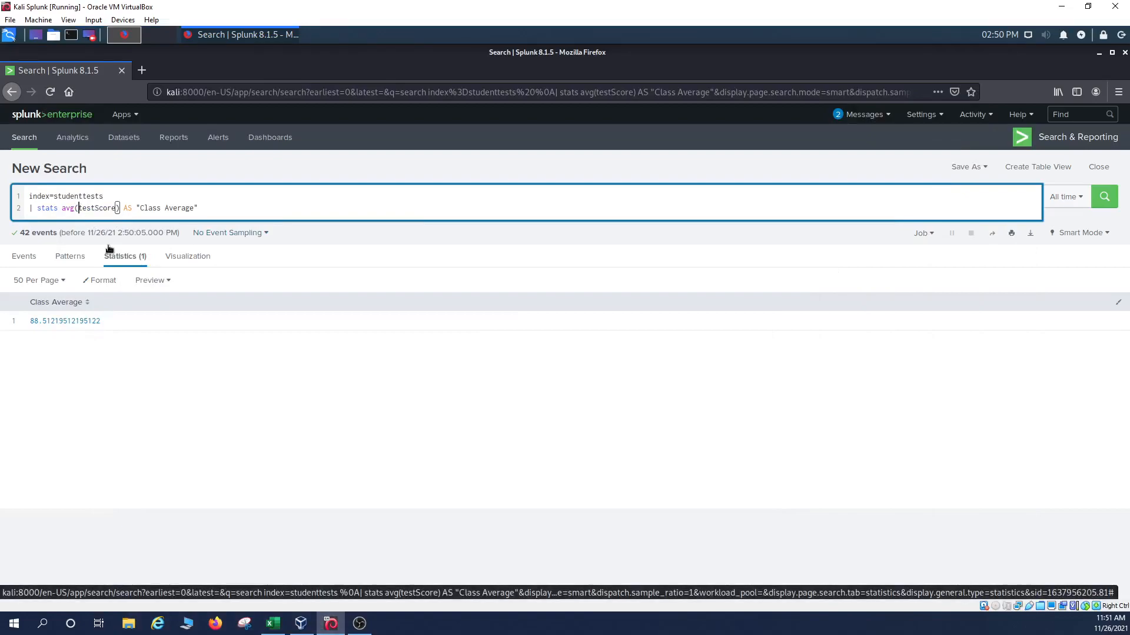
key("BackSpace")
key("BackSpace")
key("BackSpace")
type("min")
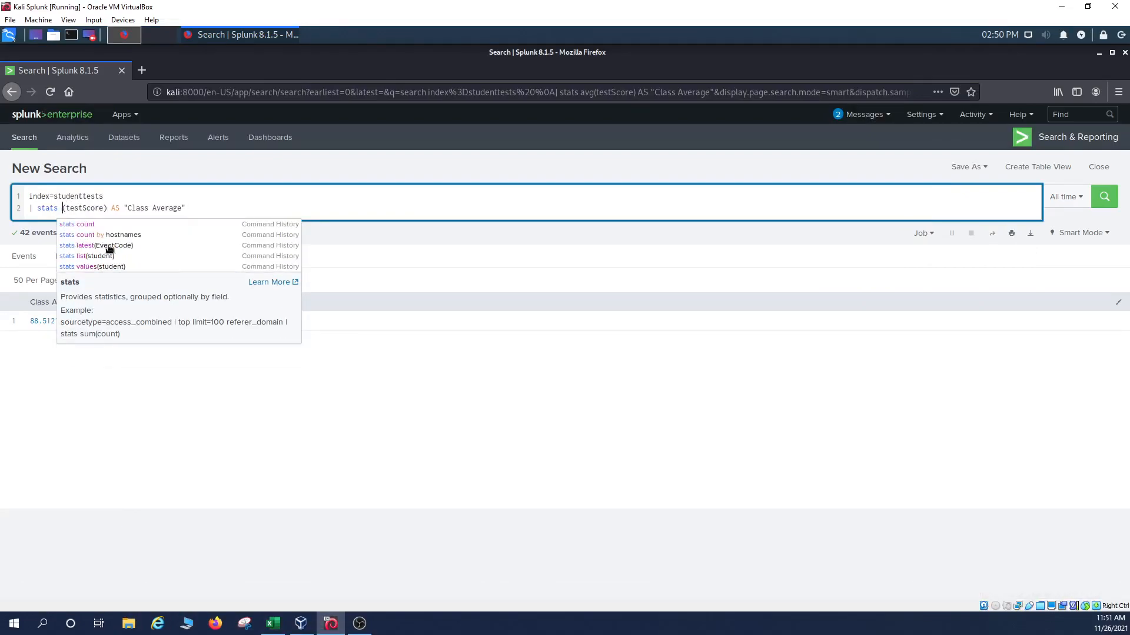
key("Right")
key("Right")
key("Right")
key("Right")
key("Right")
key("Right")
key("Right")
key("Right")
key("Right")
key("Right")
key("Right")
key("Right")
key("Right")
key("Right")
key("Right")
key("Right")
key("Right")
key("Right")
key("Right")
key("Right")
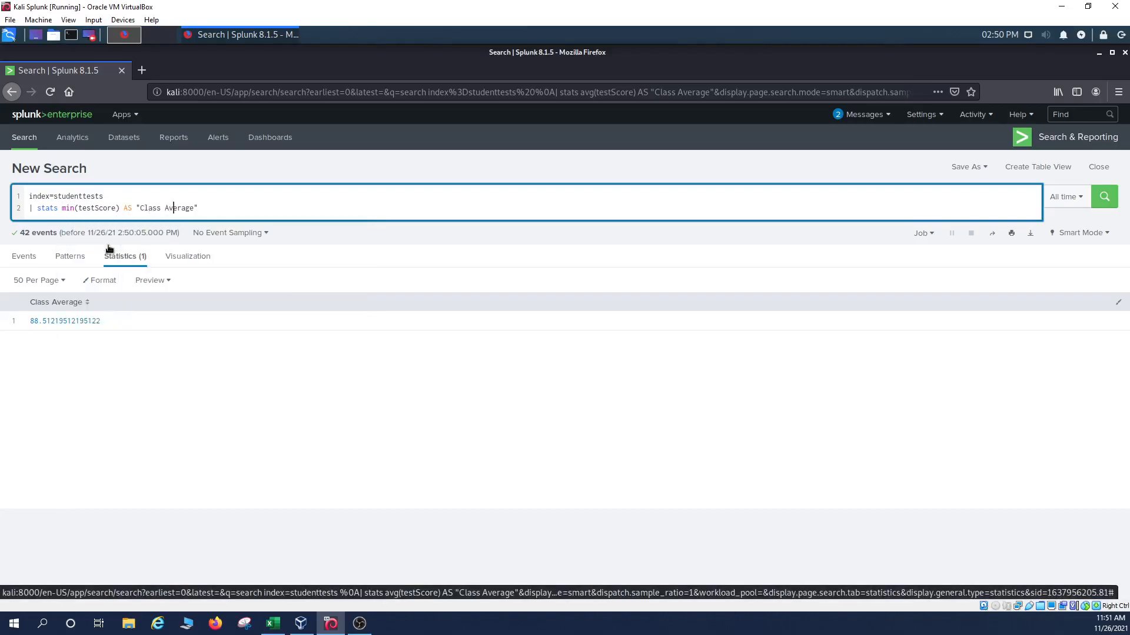
key("BackSpace")
key("BackSpace")
key("BackSpace")
key("BackSpace")
key("BackSpace")
key("BackSpace")
key("BackSpace")
key("BackSpace")
key("BackSpace")
key("BackSpace")
key("BackSpace")
key("BackSpace")
key("BackSpace")
key("BackSpace")
key("BackSpace")
key("BackSpace")
key("BackSpace")
key("BackSpace")
key("Return")
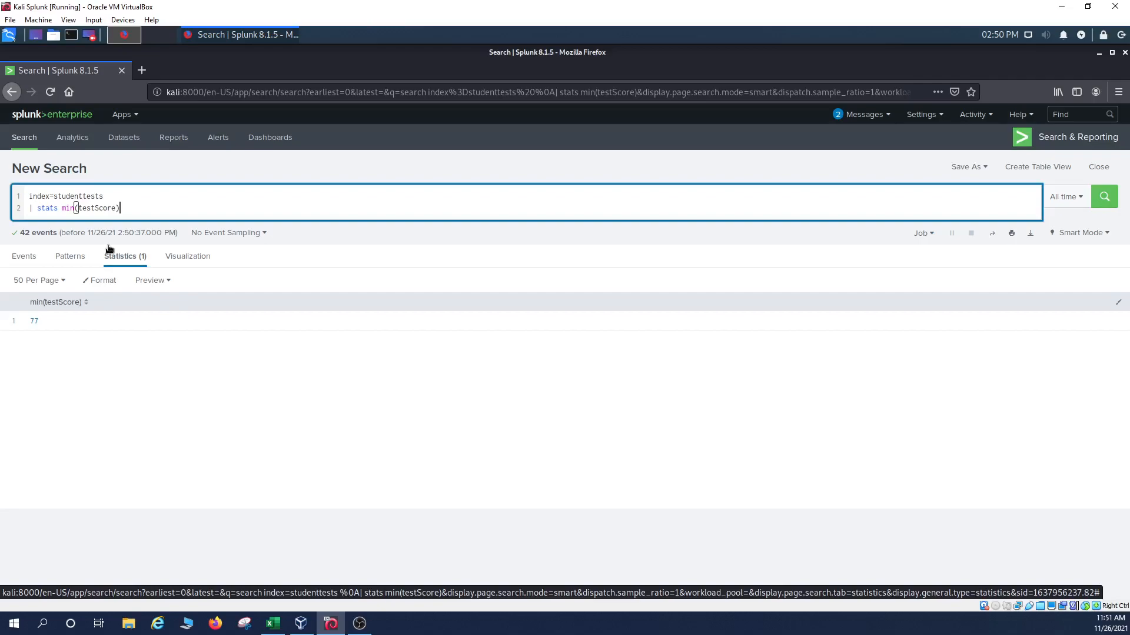
type("AS")
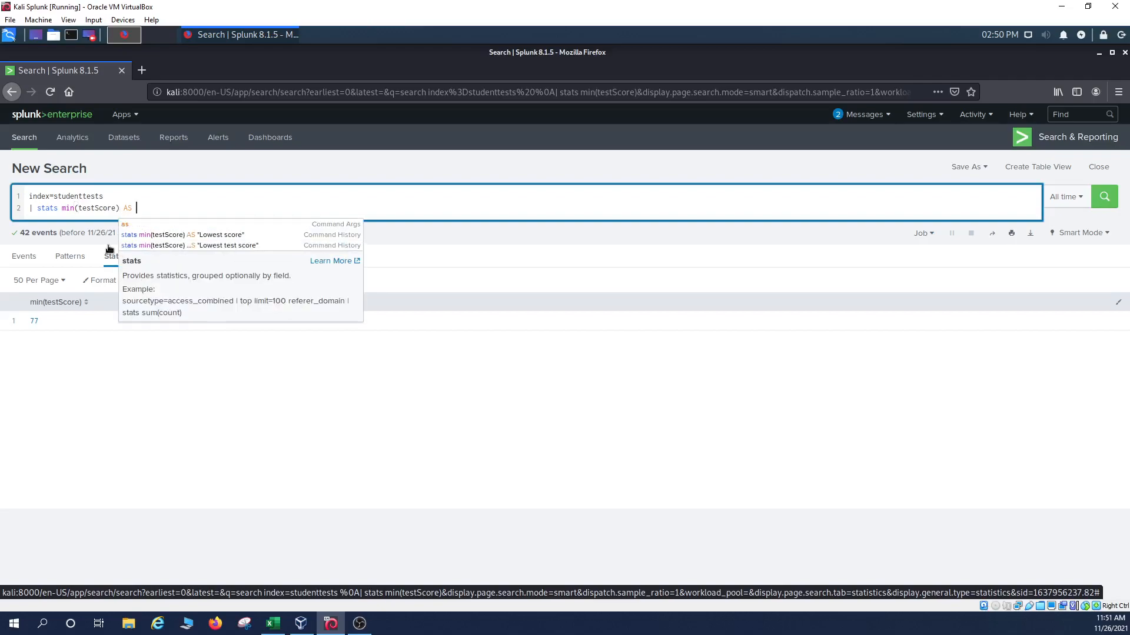
type(" \"Lo")
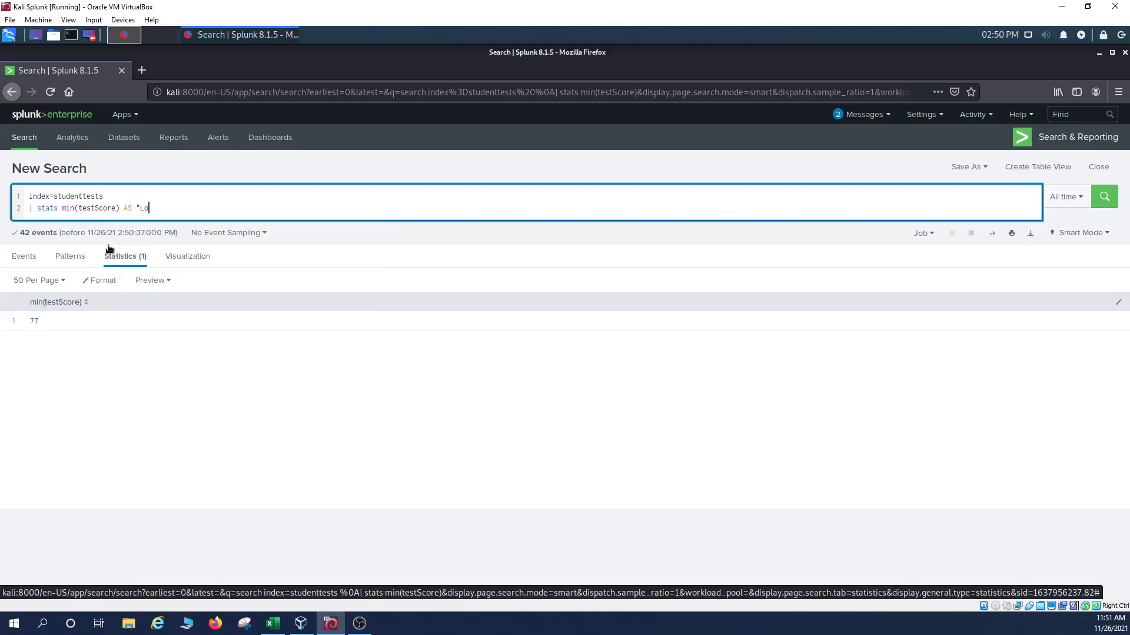
type("west Score")
type("\"")
key("Return")
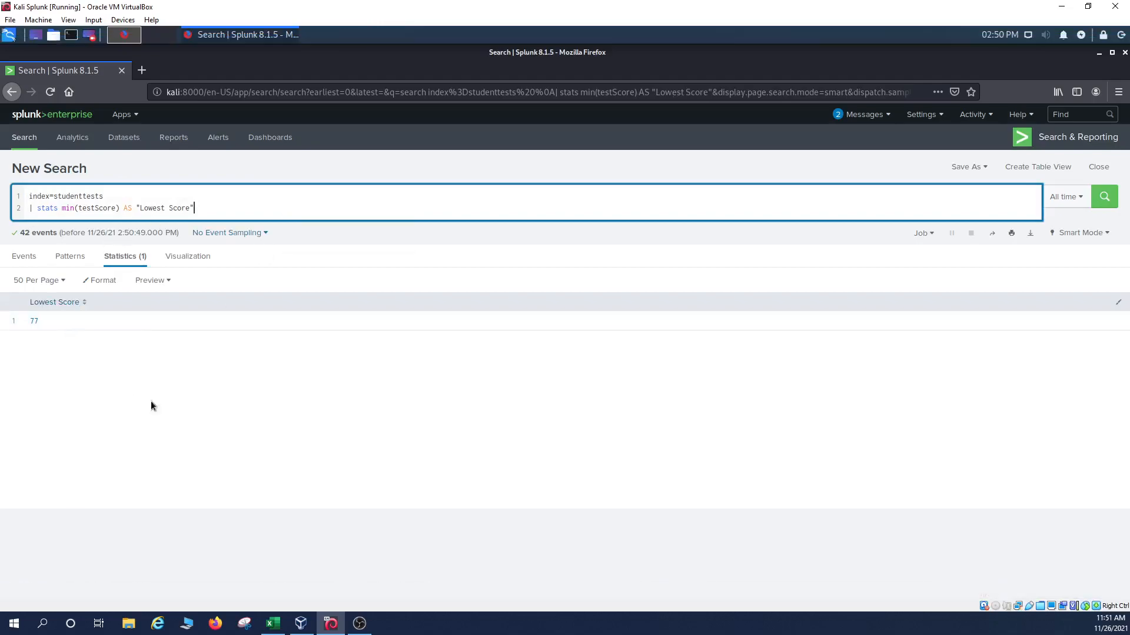
Read the guide's stats max(X) notes in A37 and B37 for the highest test score.
mouse_move(281, 623)
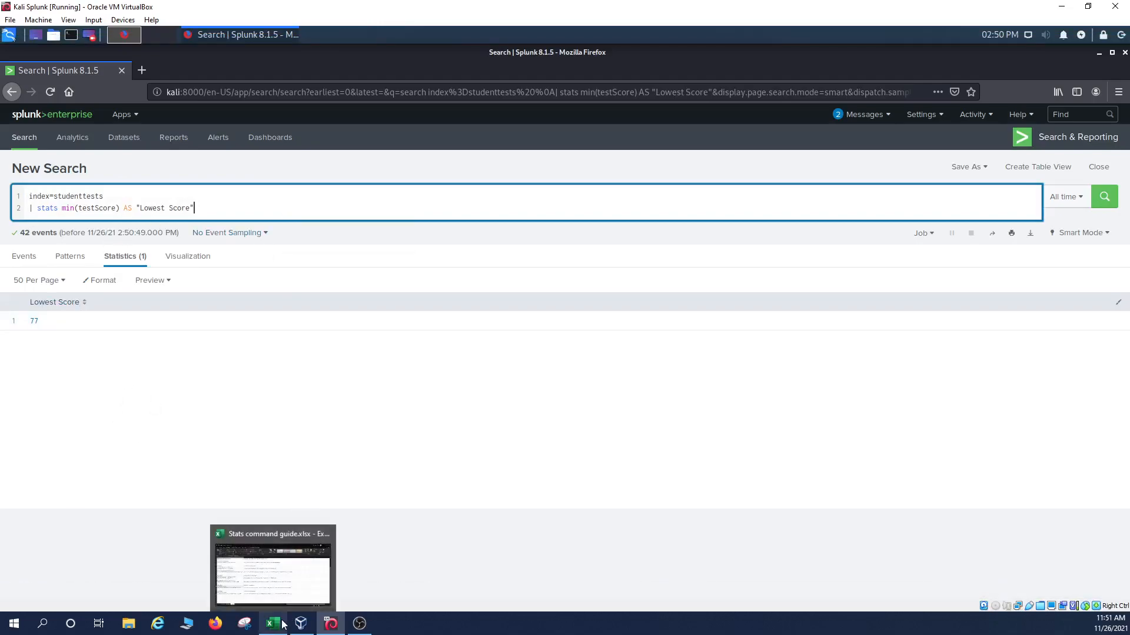
left_click(282, 624)
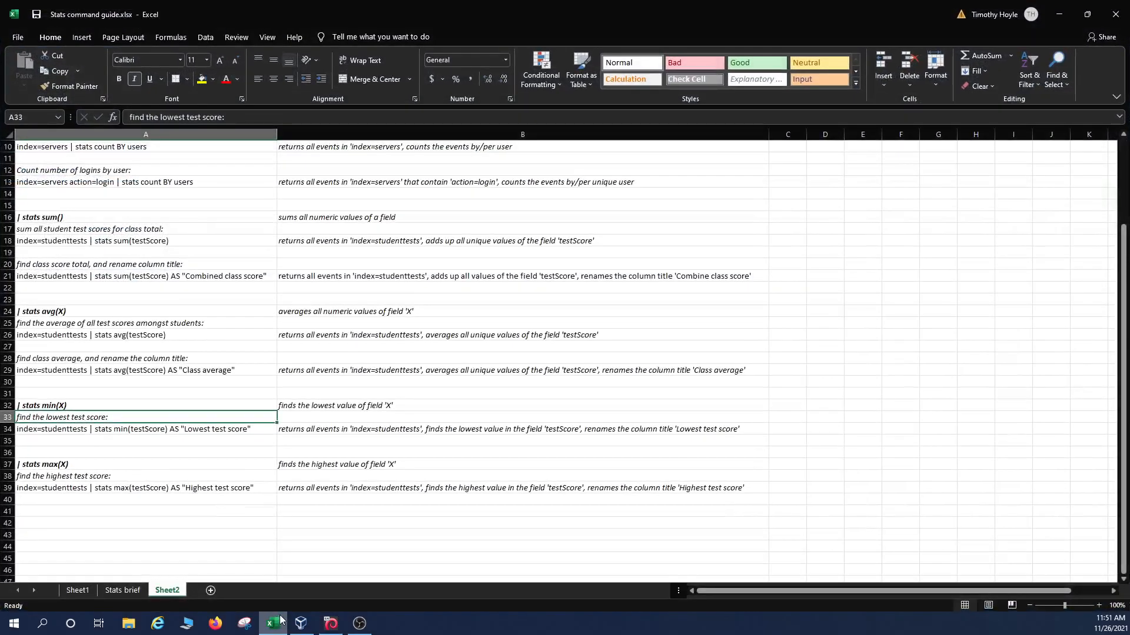
left_click(86, 468)
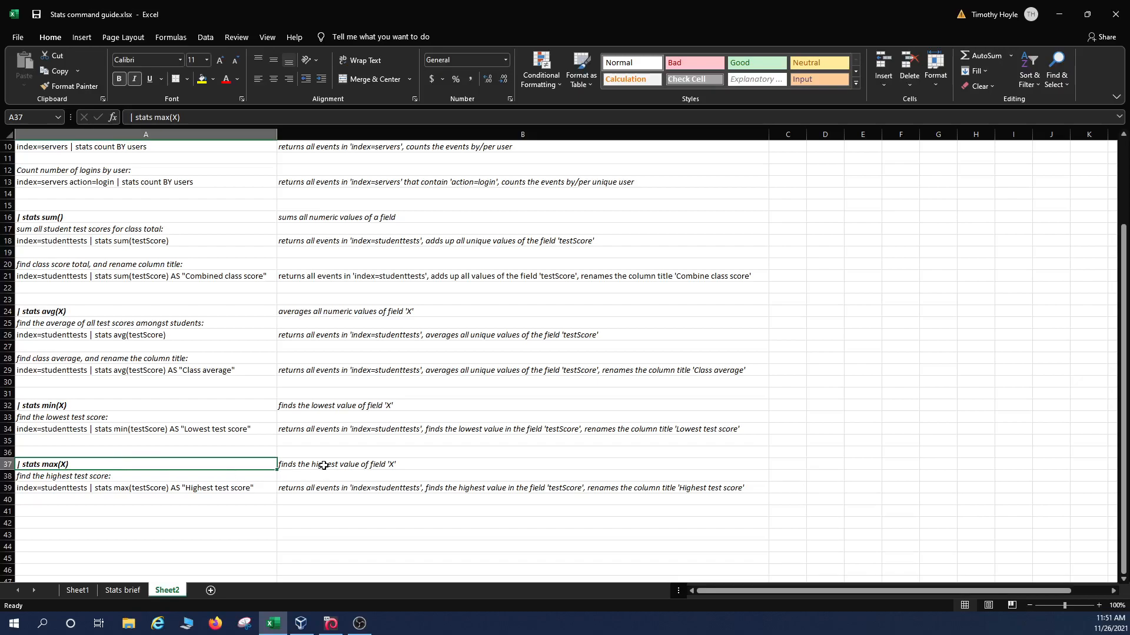
left_click(343, 471)
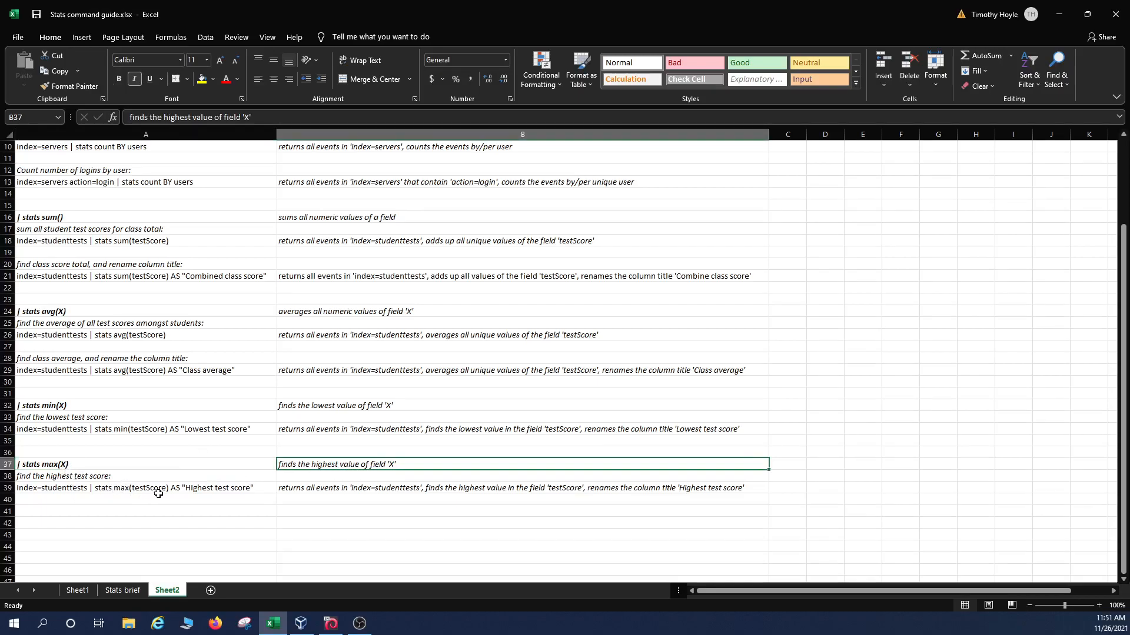
Change the search to stats max(testScore) AS "Highest Score", returning 99.
left_click(1058, 14)
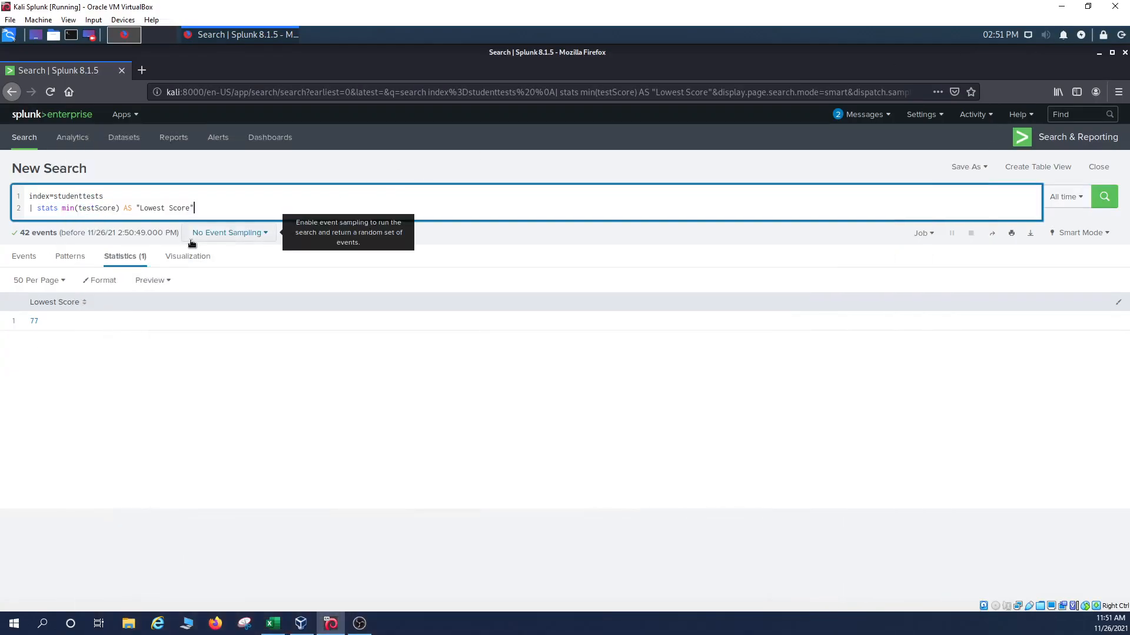
left_click(77, 207)
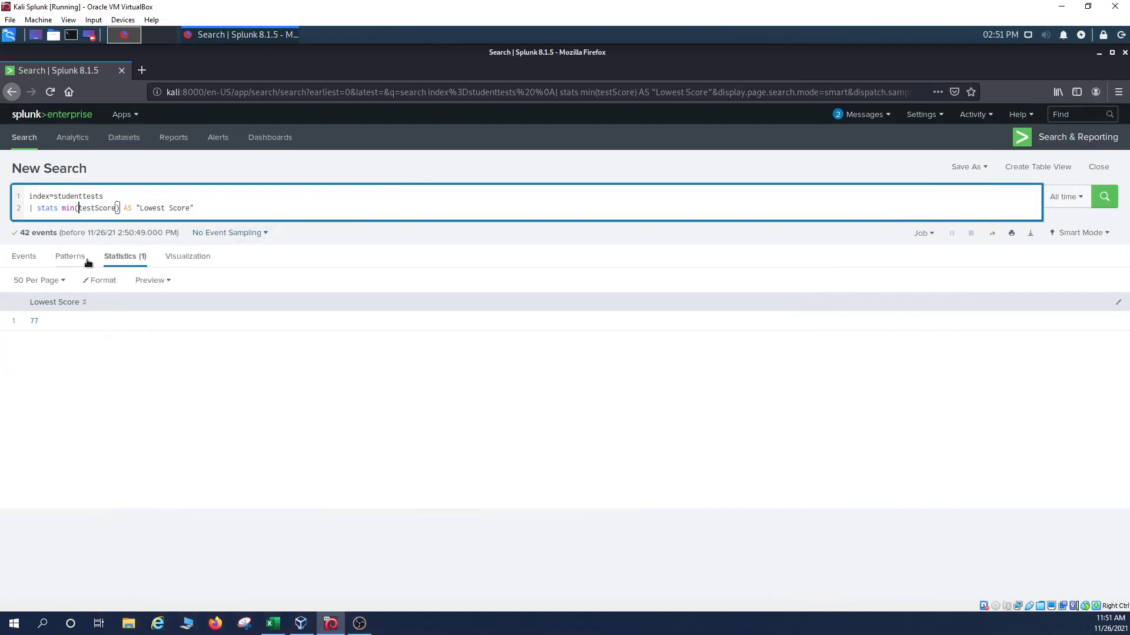
key("BackSpace")
key("BackSpace")
key("BackSpace")
type("max")
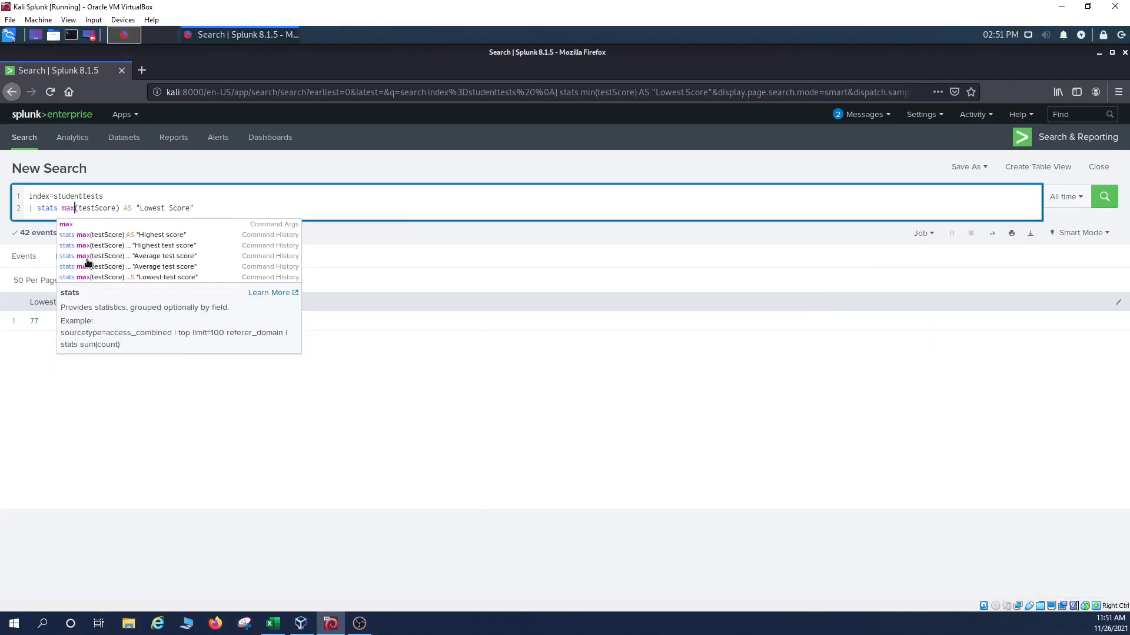
key("Right")
key("Right")
key("Right")
key("Right")
key("Right")
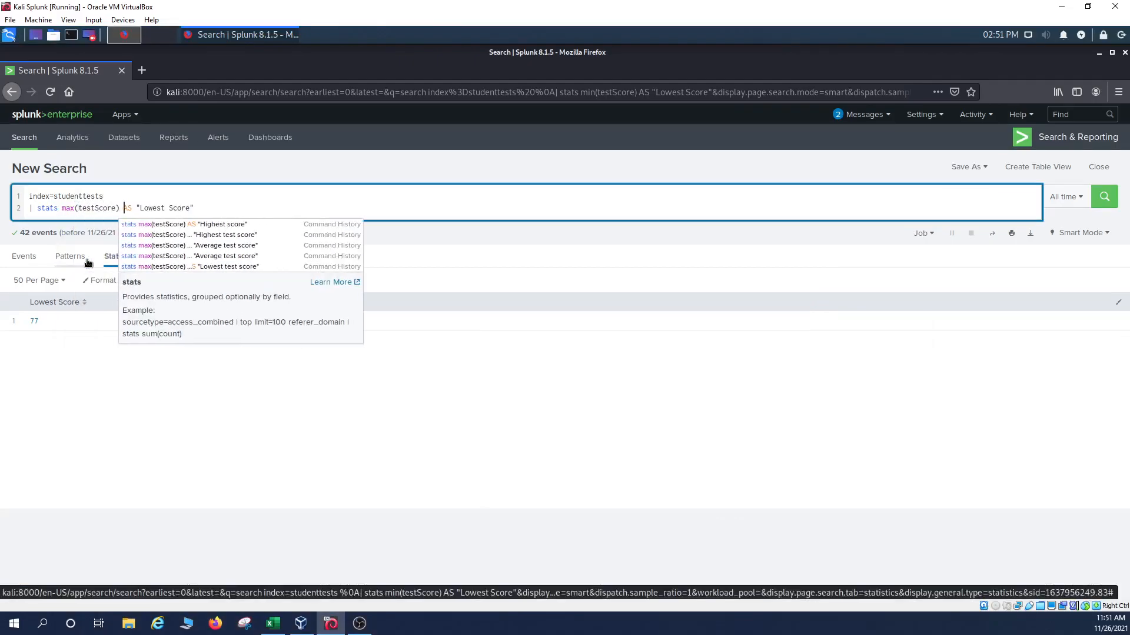
key("Delete")
key("Delete")
key("Delete")
key("Delete")
key("Delete")
key("Delete")
key("Delete")
key("Delete")
key("Delete")
key("Delete")
key("Delete")
key("Delete")
key("Delete")
key("Delete")
key("Delete")
key("Delete")
key("Delete")
key("Return")
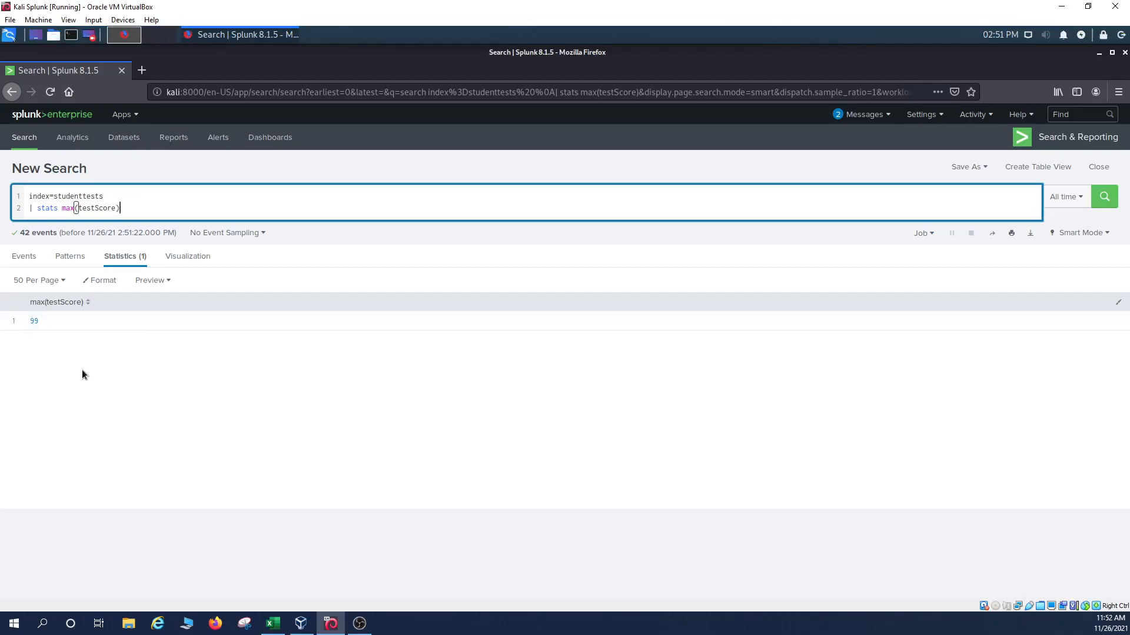
type("AS \"Highest Score\"")
key("Return")
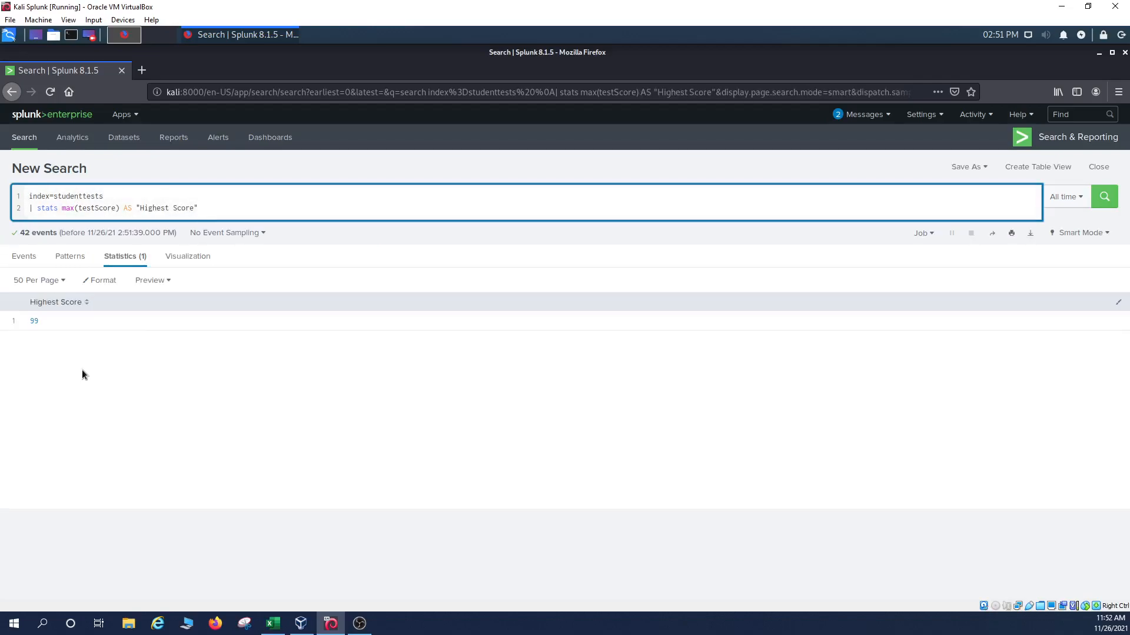
left_click(273, 623)
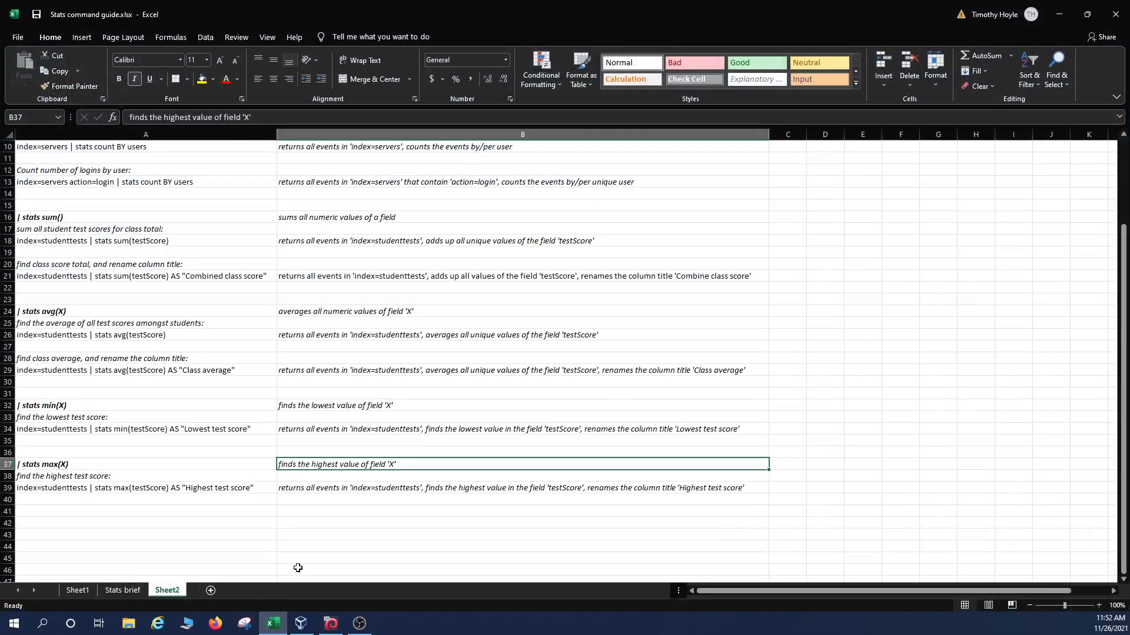
scroll(298, 568, "up", 3)
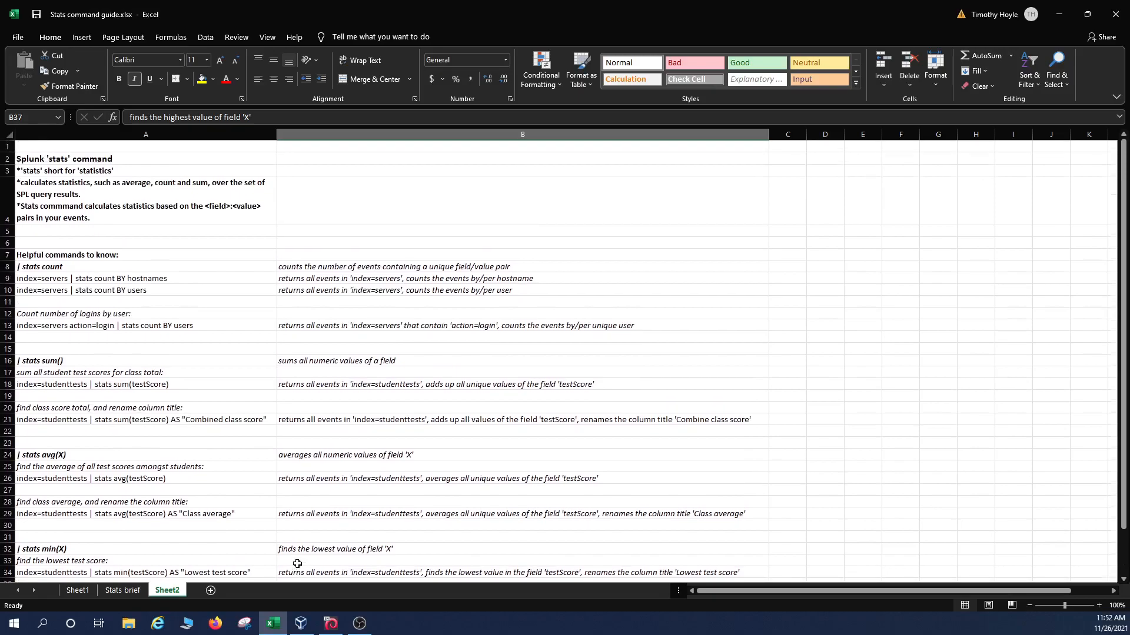
scroll(297, 564, "down", 2)
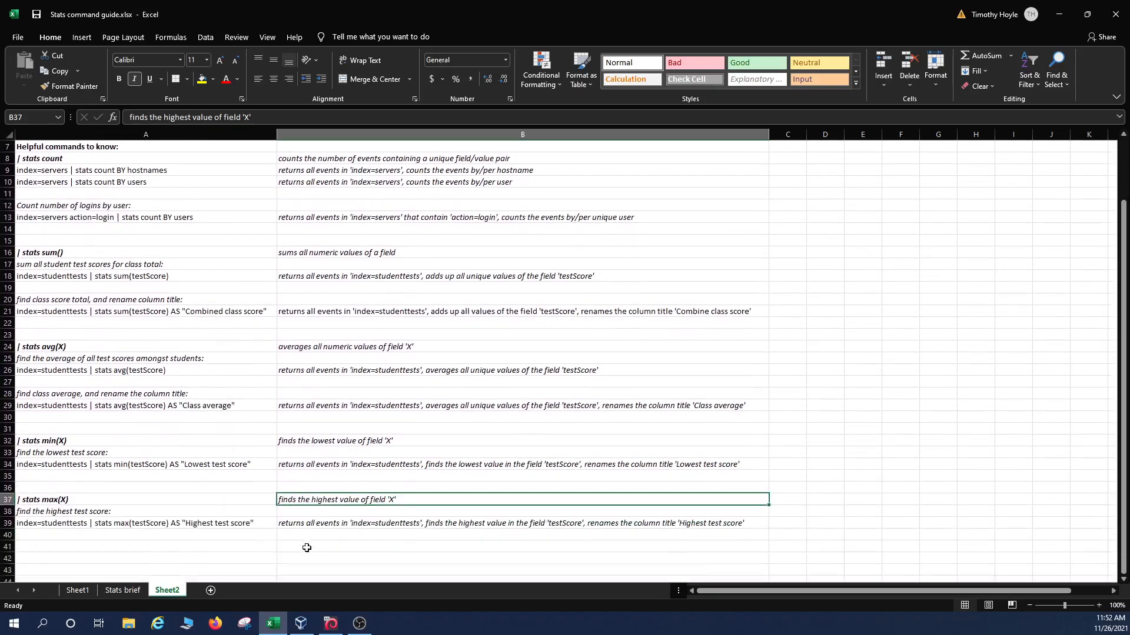
scroll(75, 284, "up", 2)
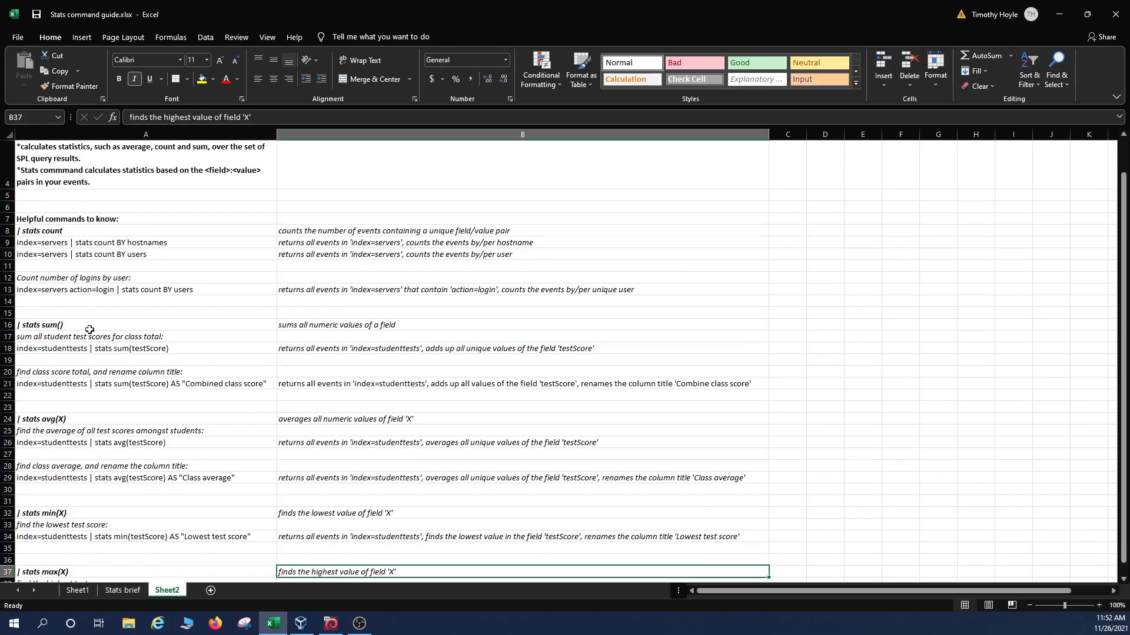
scroll(89, 330, "down", 2)
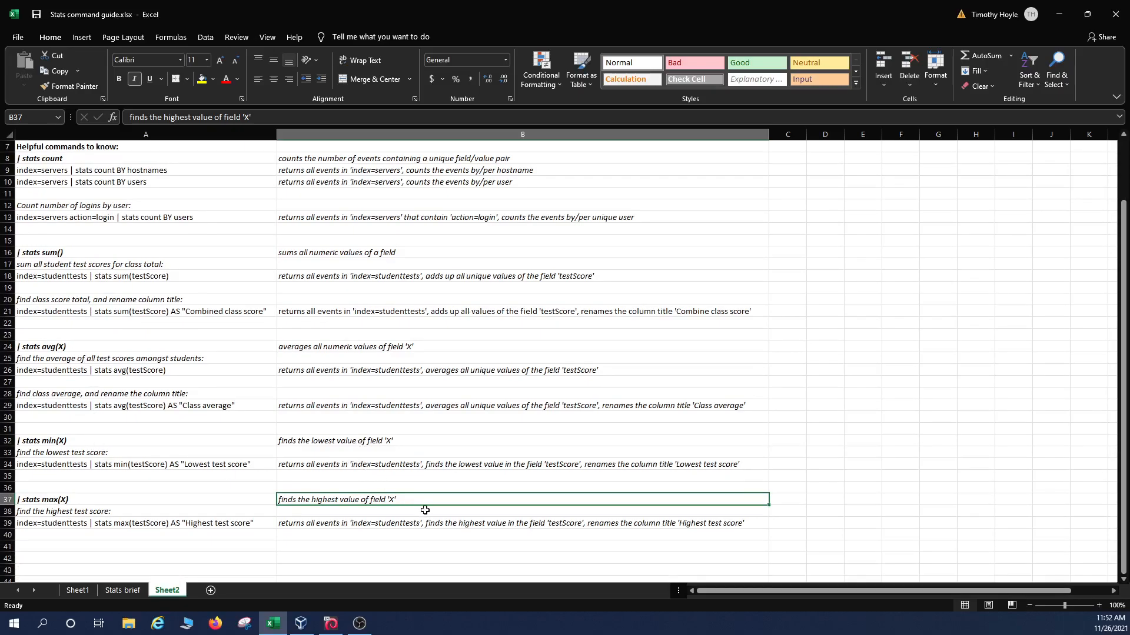
scroll(425, 510, "up", 2)
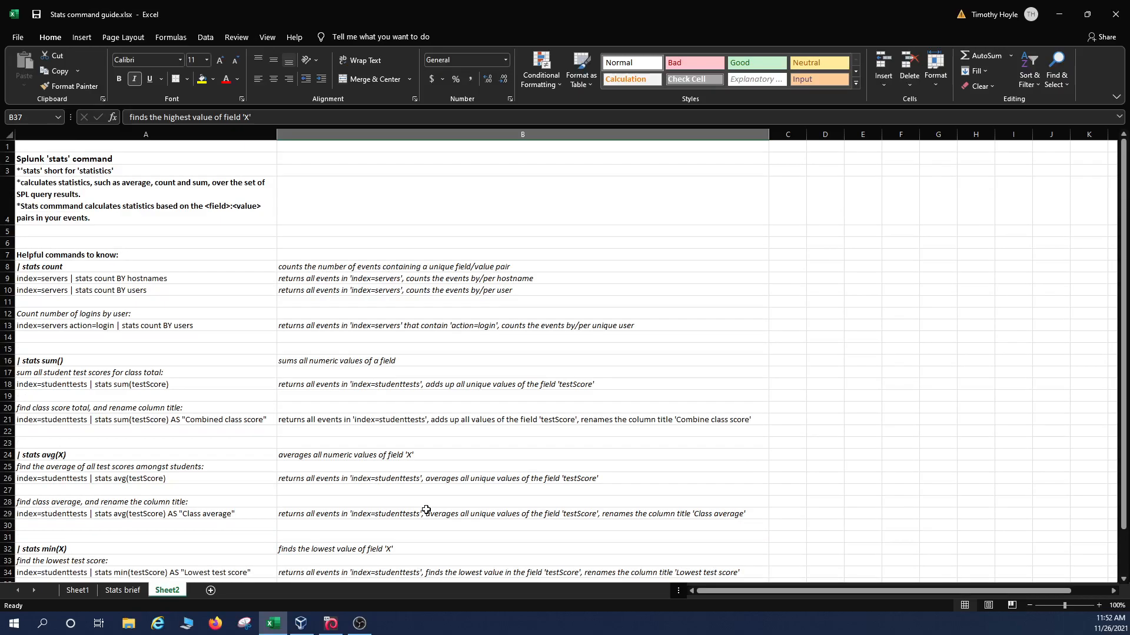
scroll(426, 509, "down", 2)
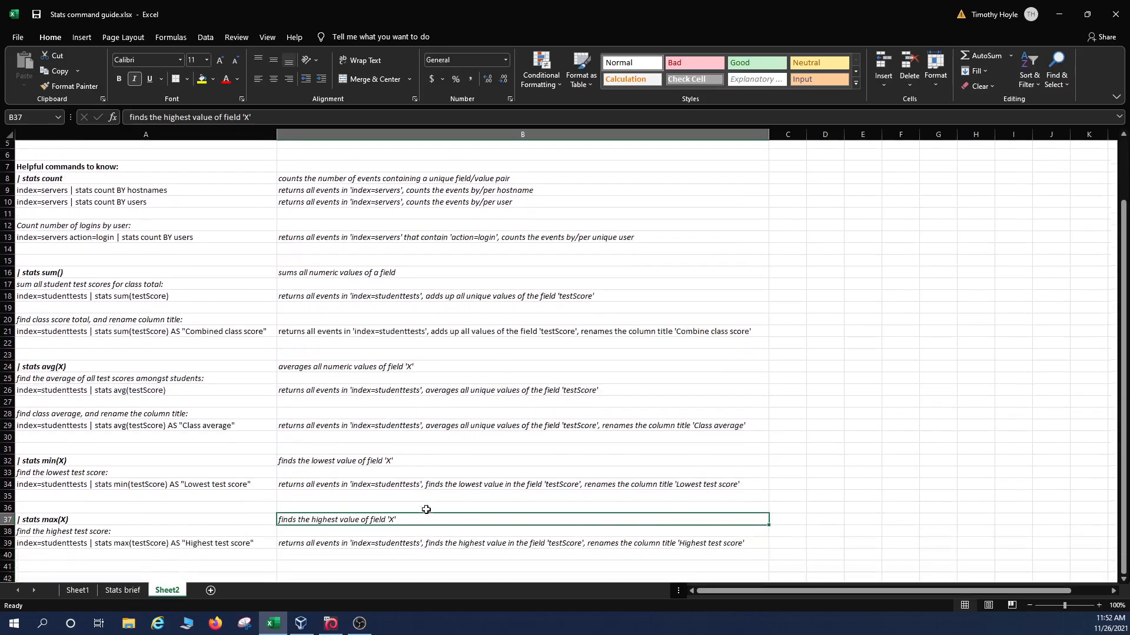